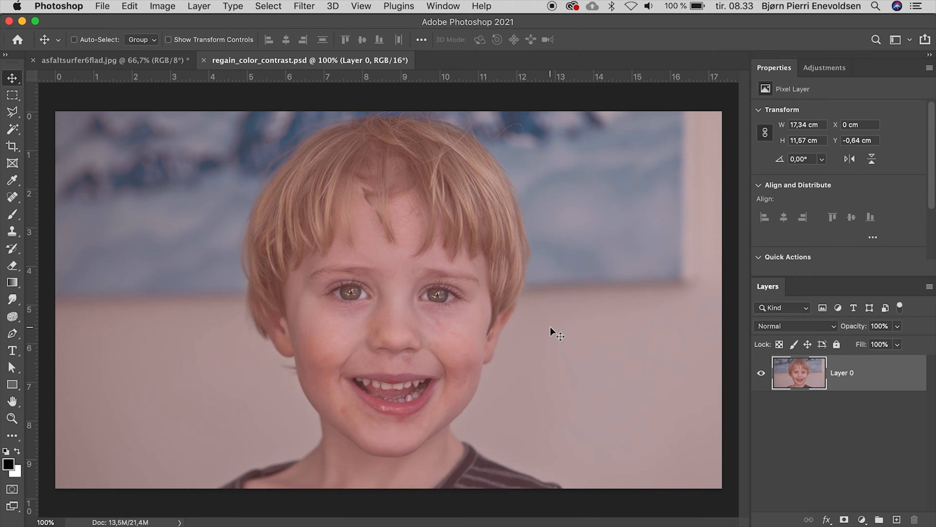
# - Create a new layer in Overlay mode filled with the overlay-neutral 50% gray
pyautogui.press('super+shift+n')
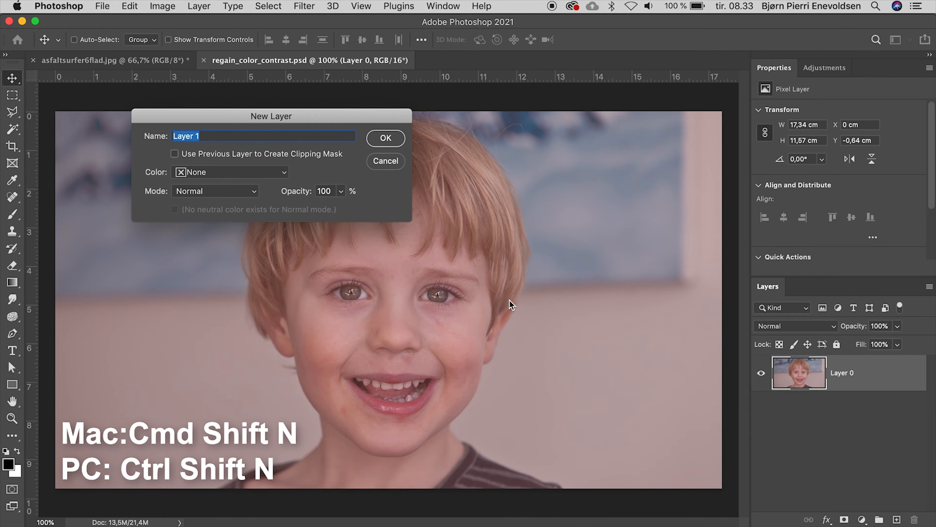
pyautogui.click(252, 194)
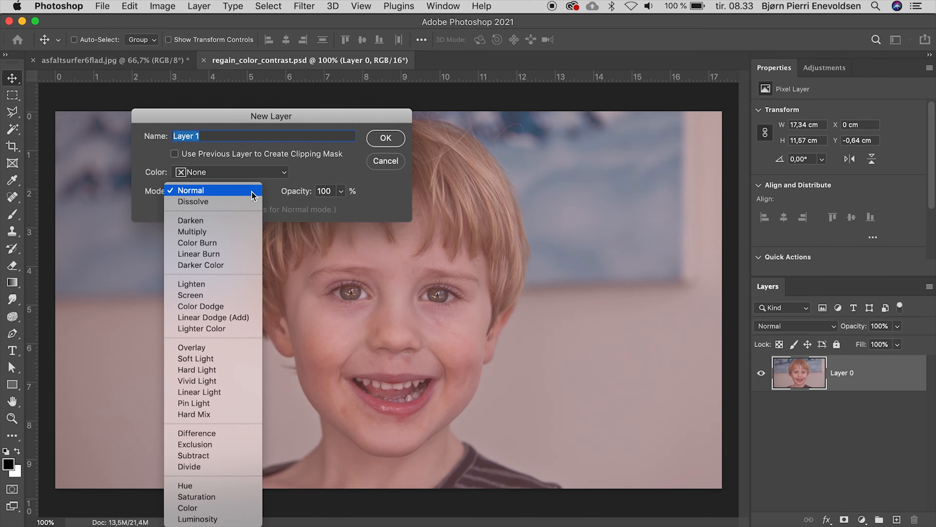
pyautogui.click(236, 348)
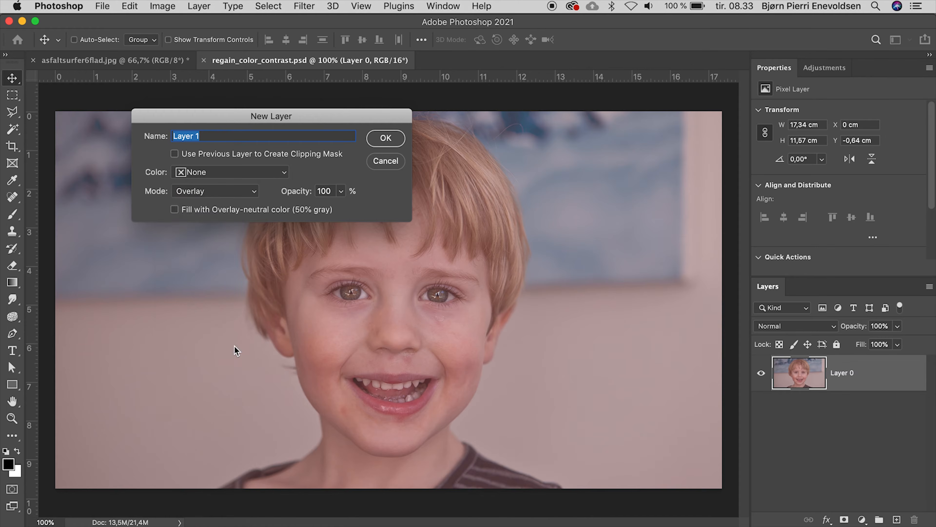
pyautogui.click(175, 211)
pyautogui.click(385, 138)
# - Set the gray layer's blend mode to Normal to show the plain fill, and finally to Difference
pyautogui.click(787, 326)
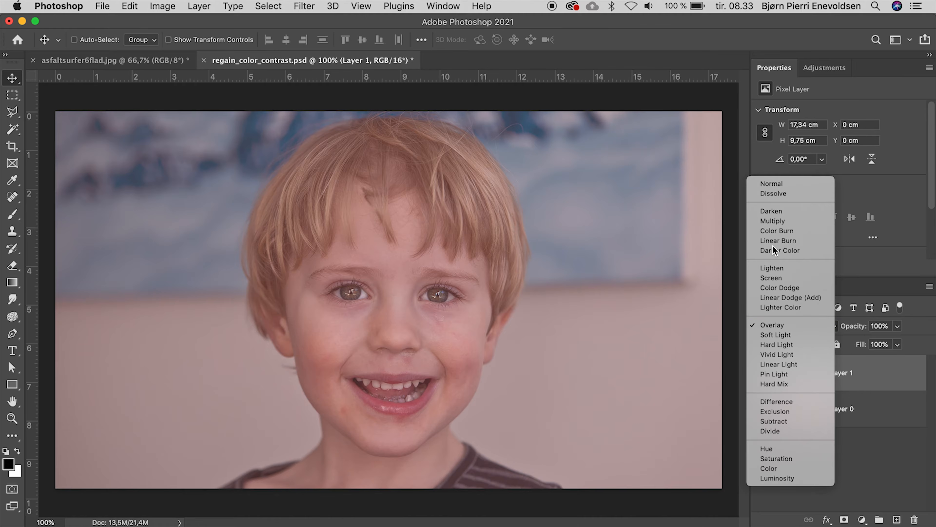
pyautogui.click(774, 183)
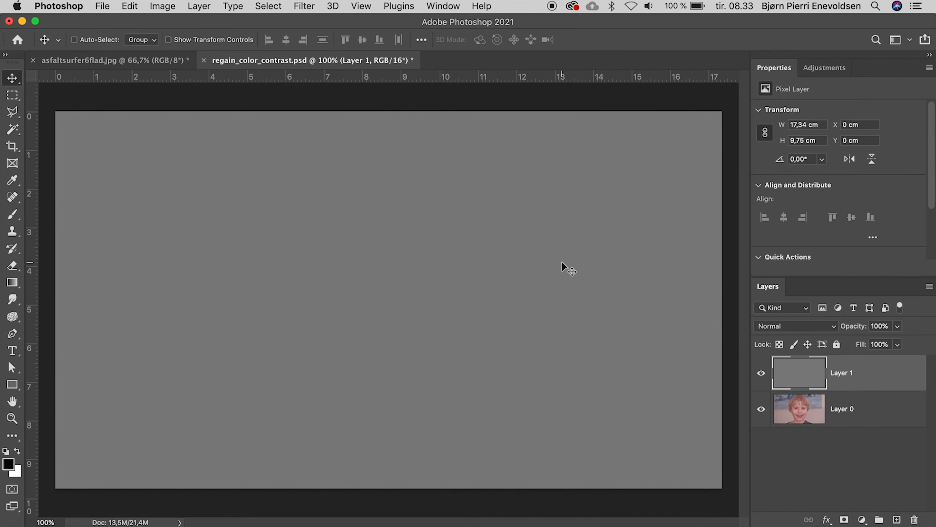
pyautogui.click(787, 327)
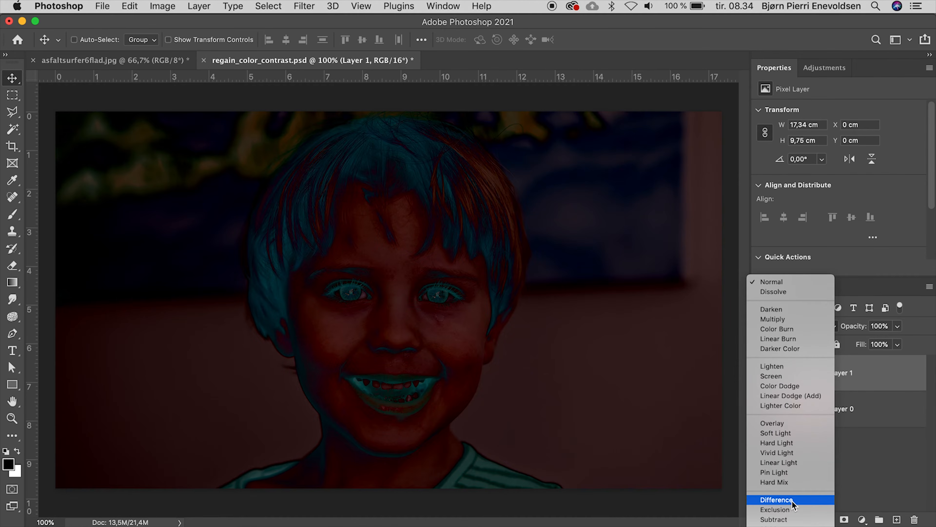
pyautogui.click(777, 499)
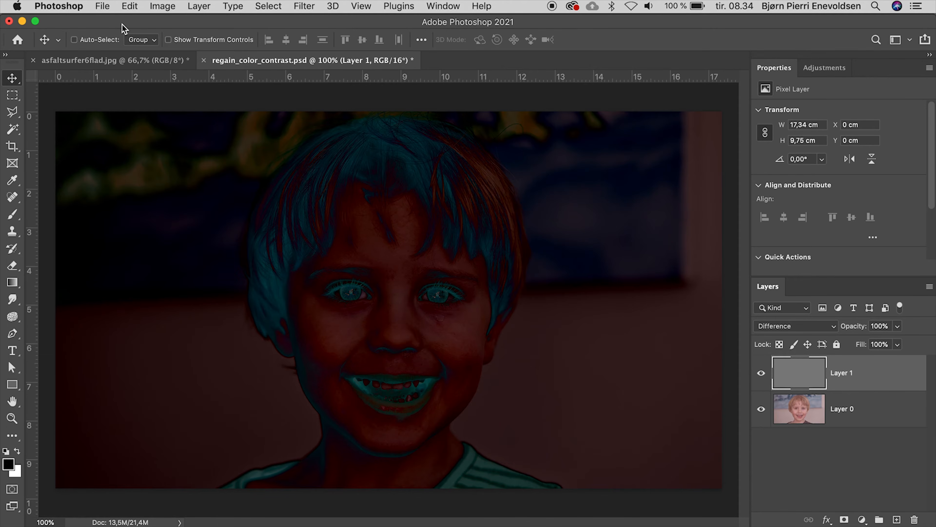
# - In asfaltsurfer6flad.jpg, duplicate the background layer and paint one large black brush dot over the crest of the pavement wave
pyautogui.click(70, 57)
pyautogui.press('b')
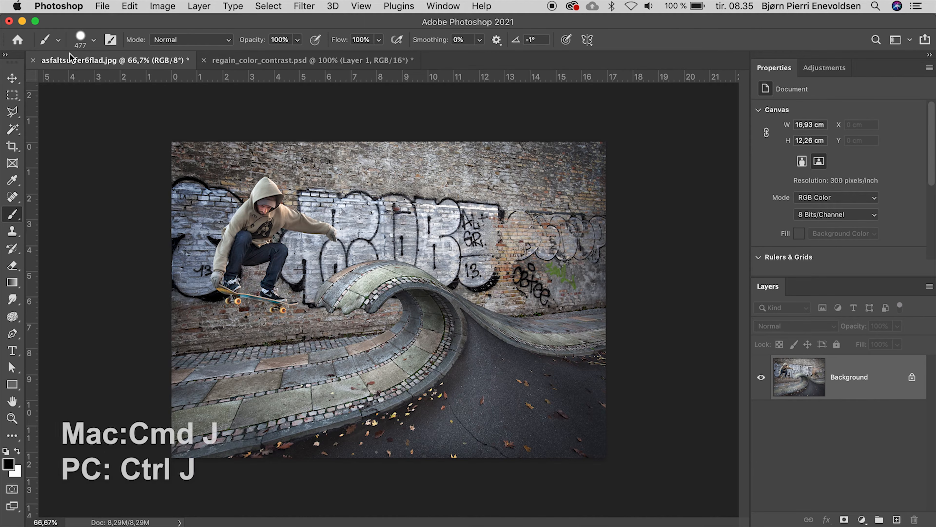
pyautogui.press('super+j')
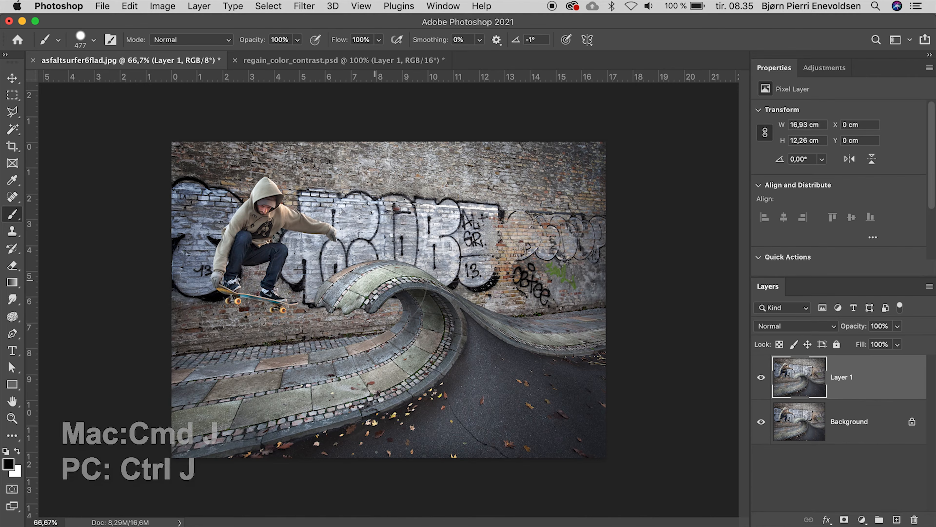
pyautogui.click(373, 278)
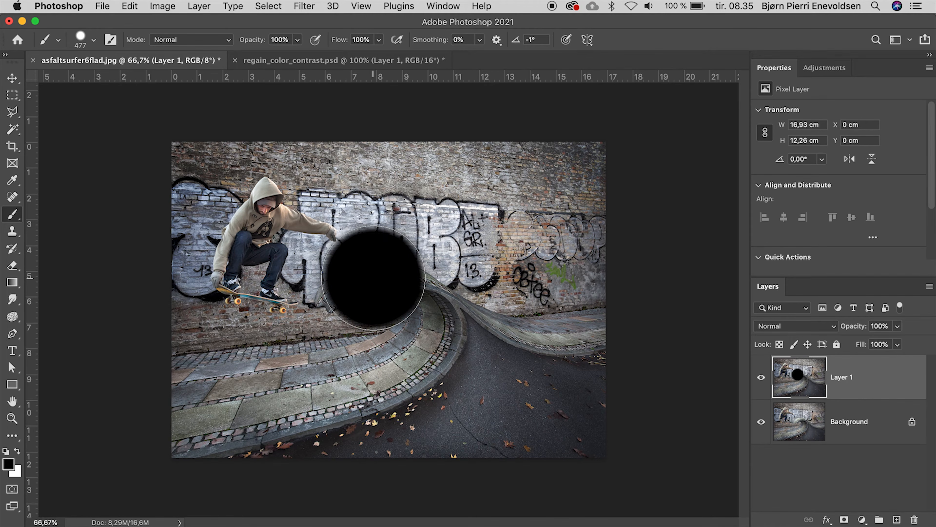
# - Set the duplicated skater layer's blend mode to Difference and shift the layer slightly up and to the left
pyautogui.click(774, 326)
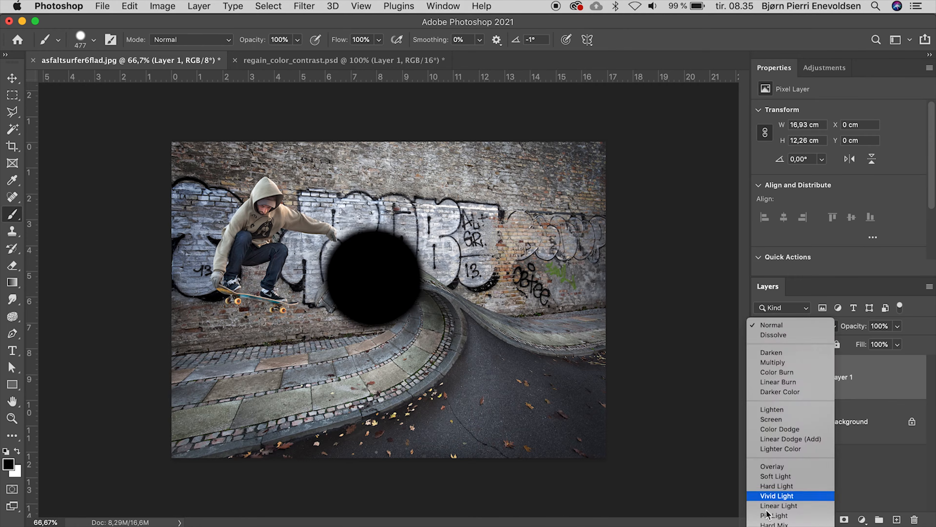
pyautogui.click(775, 526)
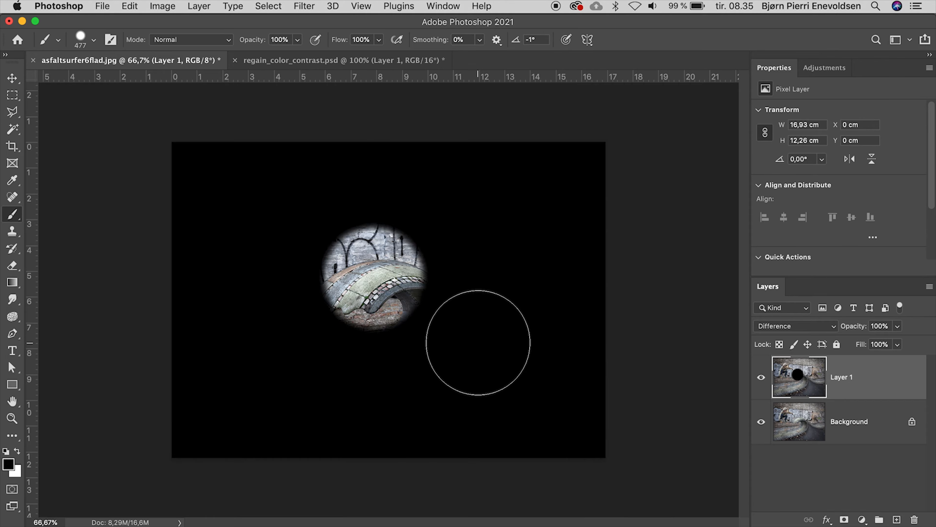
pyautogui.press('v')
pyautogui.moveTo(478, 342); pyautogui.dragTo(464, 328)
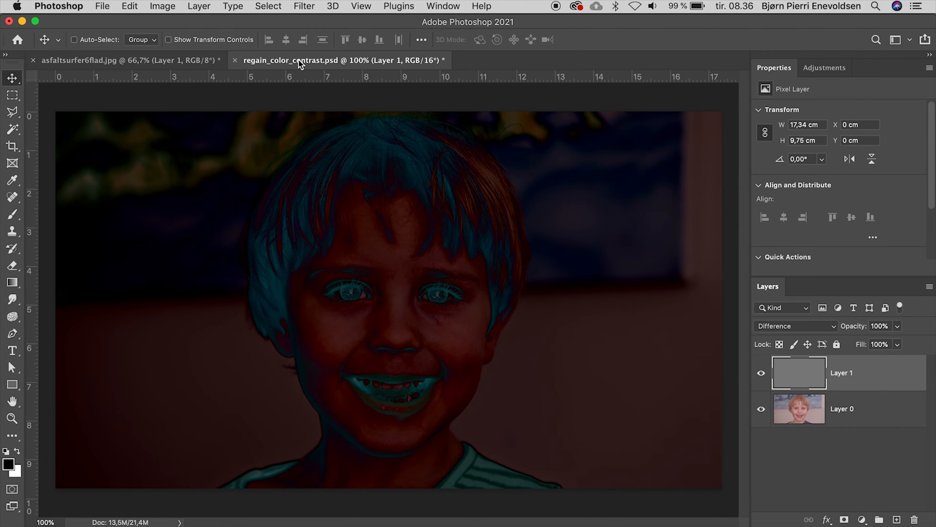
# - Add a Threshold adjustment layer above the gray layer and set its threshold level to 4
pyautogui.click(818, 72)
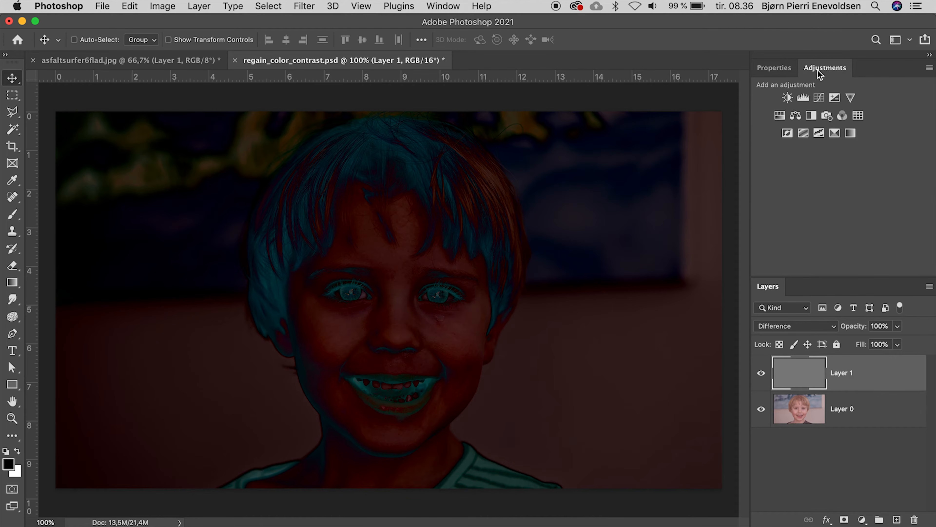
pyautogui.click(819, 134)
pyautogui.moveTo(838, 182); pyautogui.dragTo(762, 199)
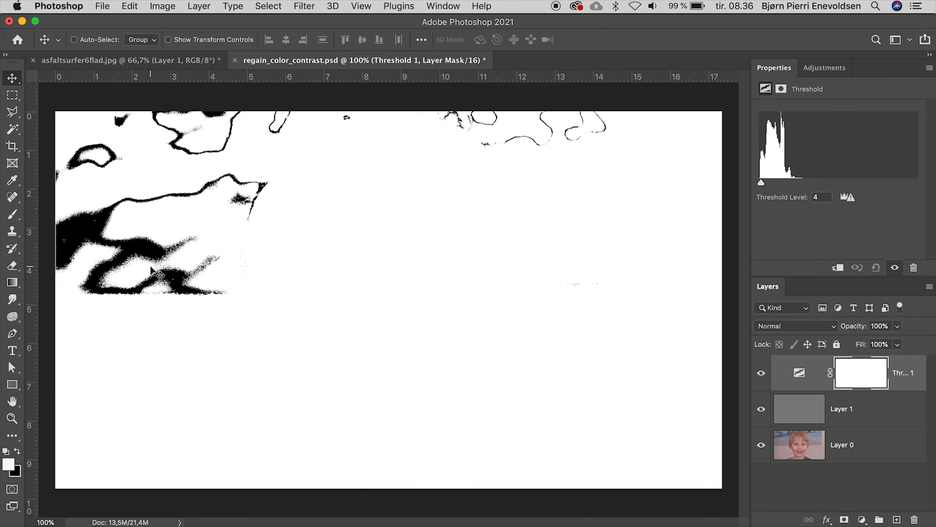
# - Try marking the black threshold area near the painting's lower edge with a color sampler point
pyautogui.click(12, 180)
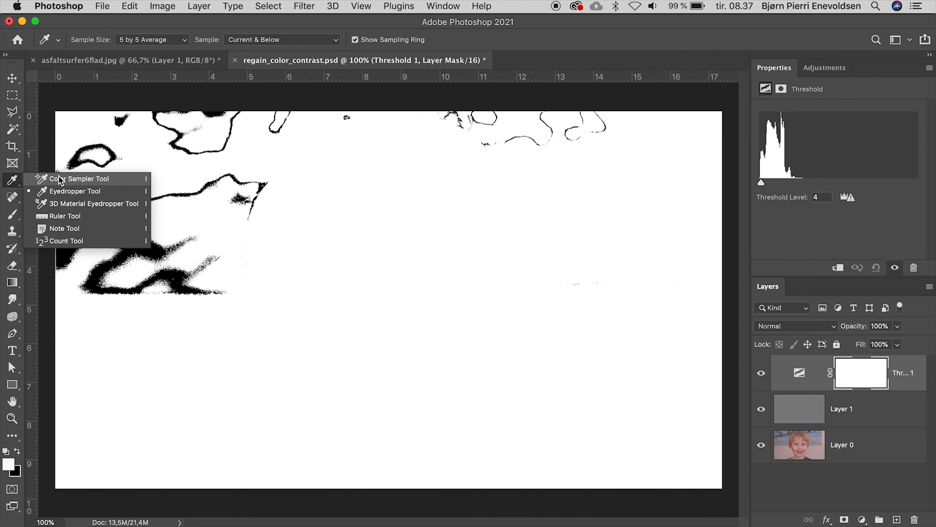
pyautogui.click(51, 180)
pyautogui.click(144, 250)
pyautogui.press('super+z')
pyautogui.click(743, 55)
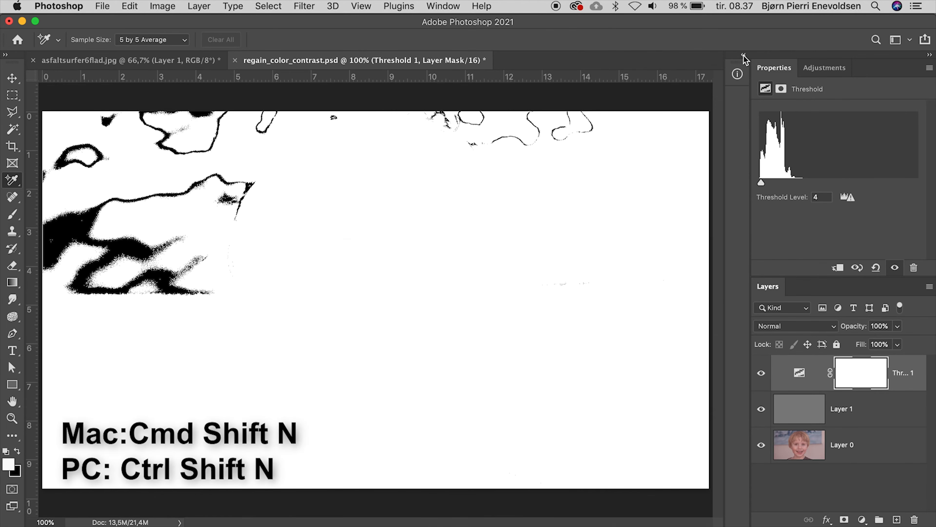
# - Create a new layer named marker and brush a black circle around the dark threshold area near the painting's lower edge
pyautogui.press('super+shift+n')
pyautogui.write('marker')
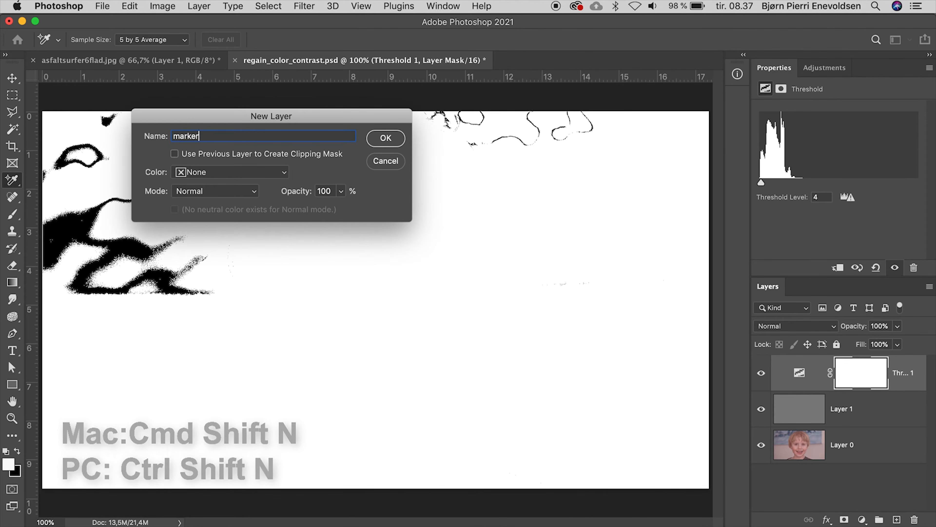
pyautogui.press('Return')
pyautogui.press('b')
pyautogui.press('x')
pyautogui.moveTo(170, 263)
pyautogui.mouseDown()
pyautogui.moveTo(160, 300)
pyautogui.moveTo(179, 279)
pyautogui.mouseUp()
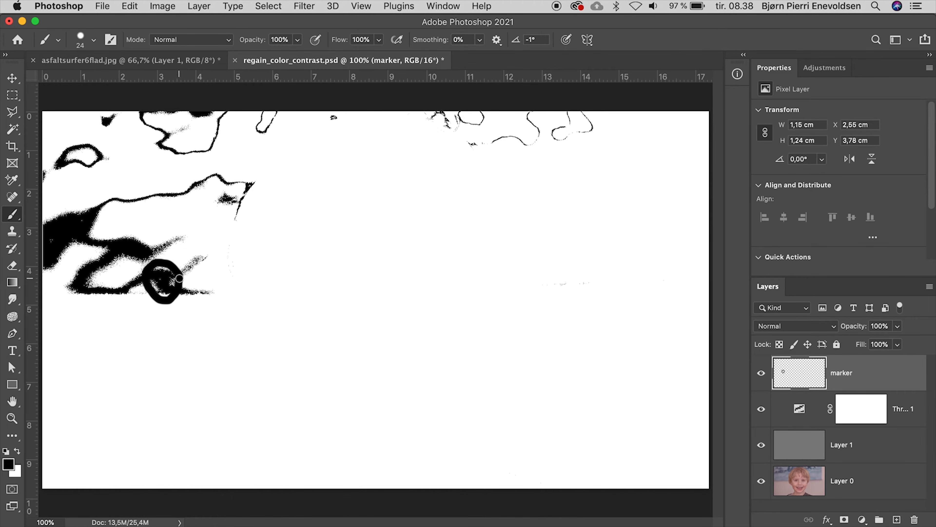
# - Hide the gray layer and the Threshold adjustment layer so the original photo shows with the marker circle
pyautogui.click(761, 446)
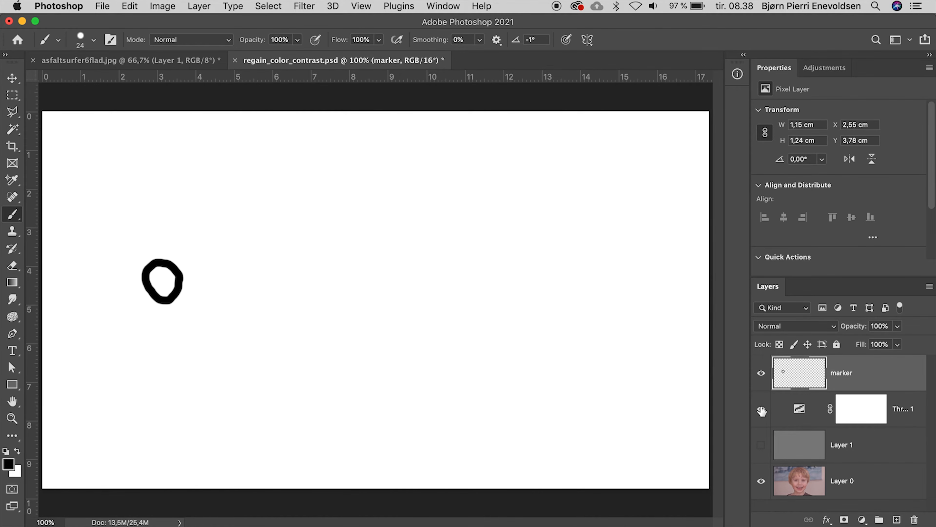
pyautogui.click(762, 409)
pyautogui.press('v')
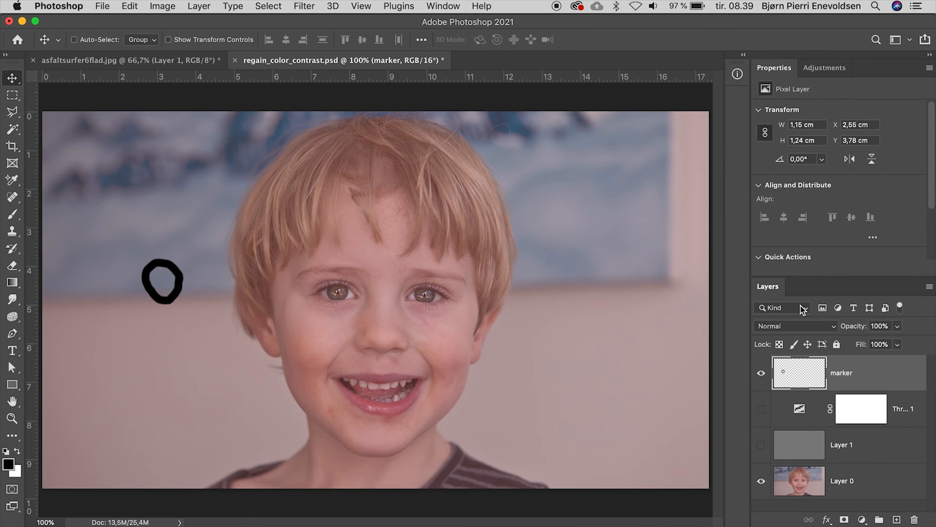
# - Add a Levels adjustment layer above the marker layer and activate its gray point eyedropper
pyautogui.click(820, 68)
pyautogui.click(799, 103)
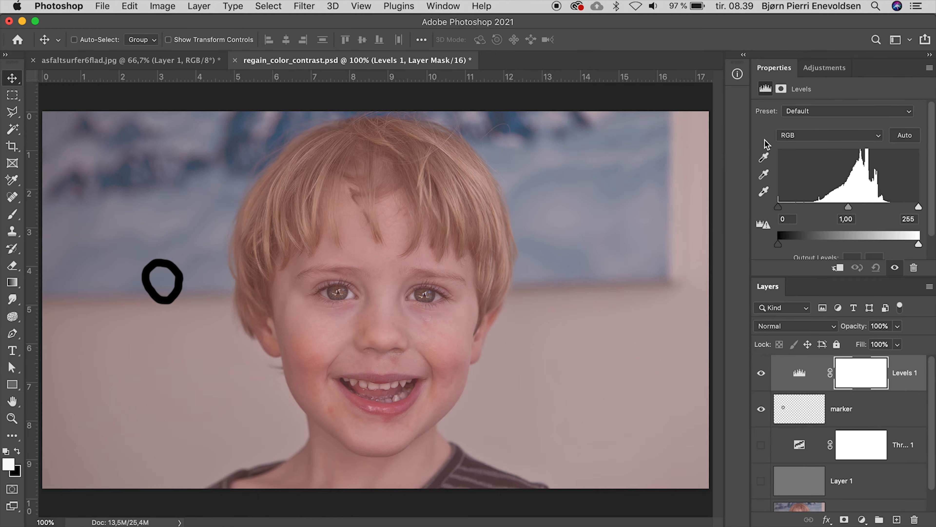
pyautogui.click(764, 173)
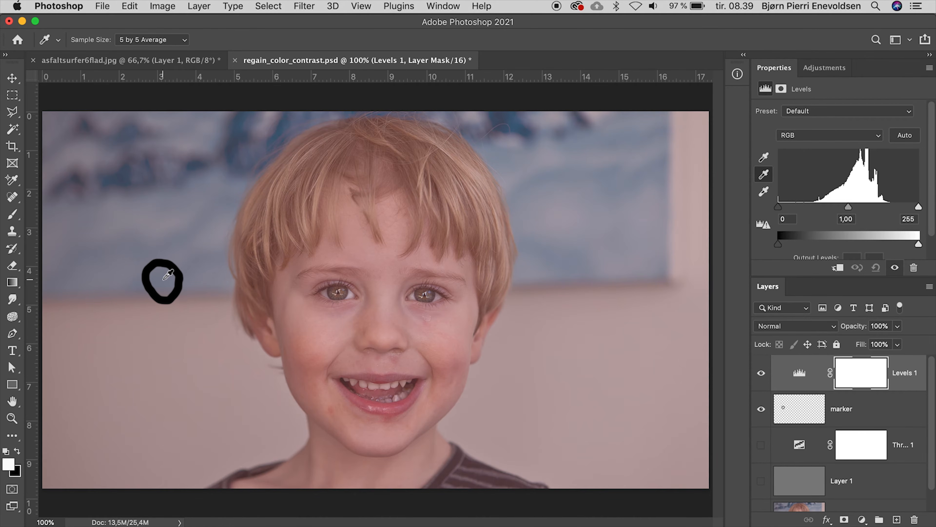
# - Sample the gray point inside the marker circle and set the Levels black input to 52 and white input to 208
pyautogui.click(168, 275)
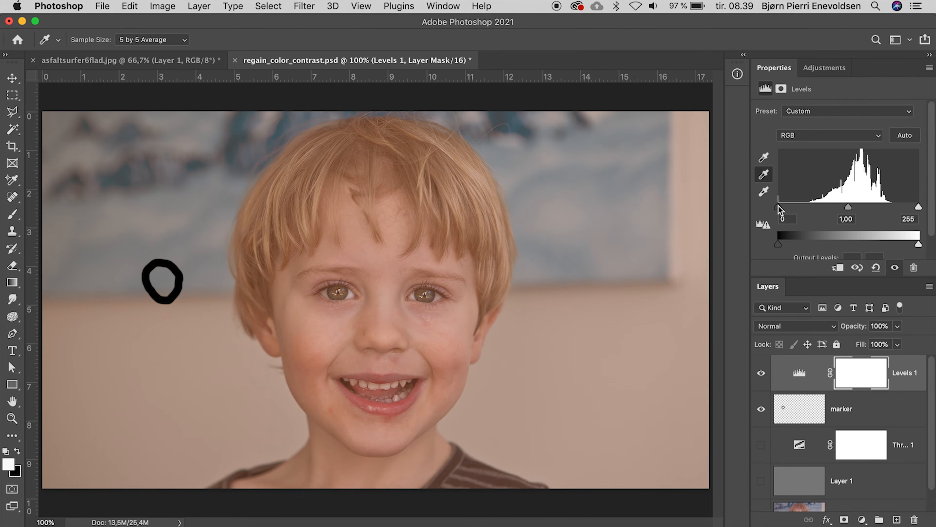
pyautogui.moveTo(779, 210); pyautogui.dragTo(807, 207)
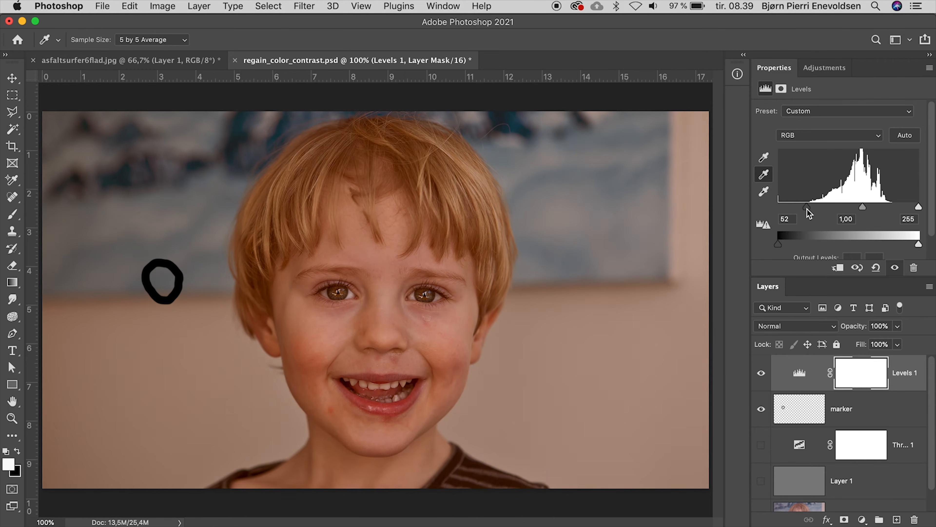
pyautogui.moveTo(919, 207); pyautogui.dragTo(894, 209)
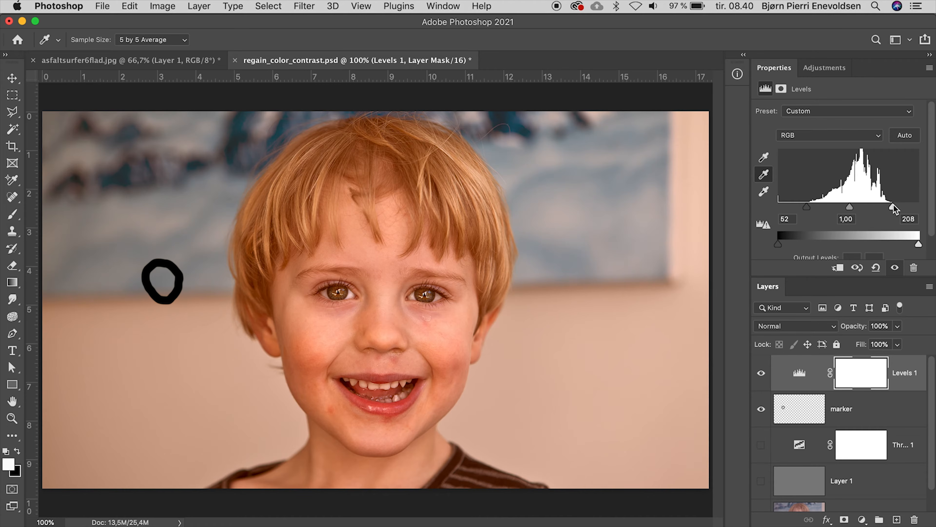
# - Undo the white input, black input and gray point changes in the Levels adjustment
pyautogui.press('super+z')
pyautogui.press('super+z')
pyautogui.press('super+z')
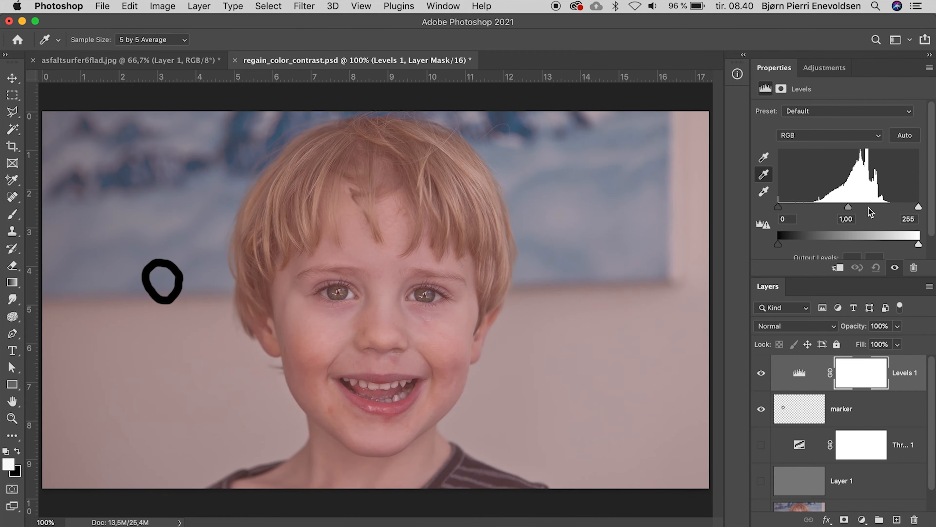
# - Sample the gray point on the wall beside the boy, and move the black and white input levels inward to the histogram's edges
pyautogui.click(535, 372)
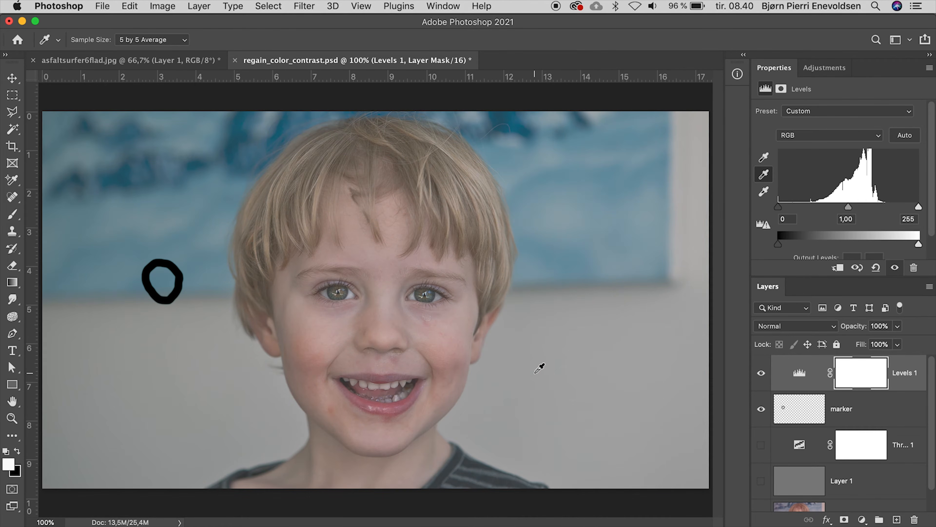
pyautogui.moveTo(778, 207); pyautogui.dragTo(814, 207)
pyautogui.moveTo(918, 207); pyautogui.dragTo(885, 208)
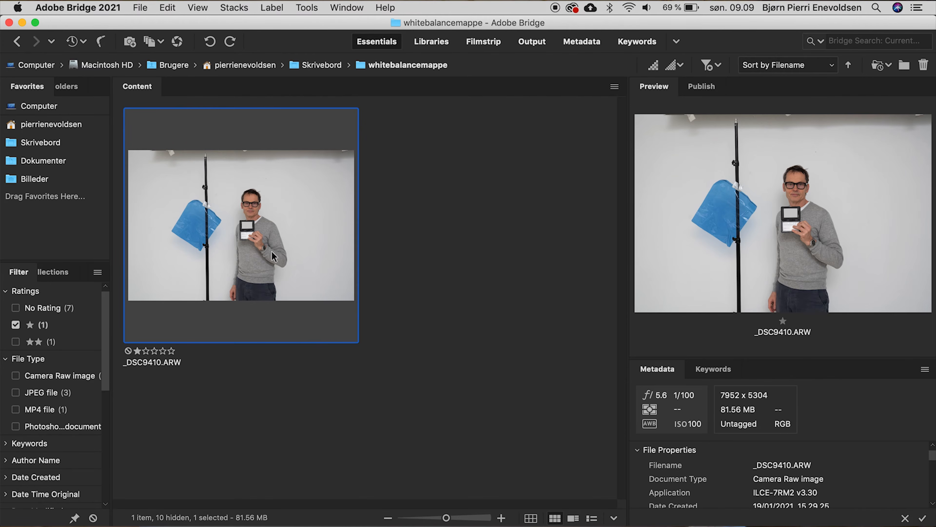
# - Open _DSC9410.ARW from Adobe Bridge in Camera Raw and sample its white balance on the blue plastic sheet
pyautogui.doubleClick(273, 256)
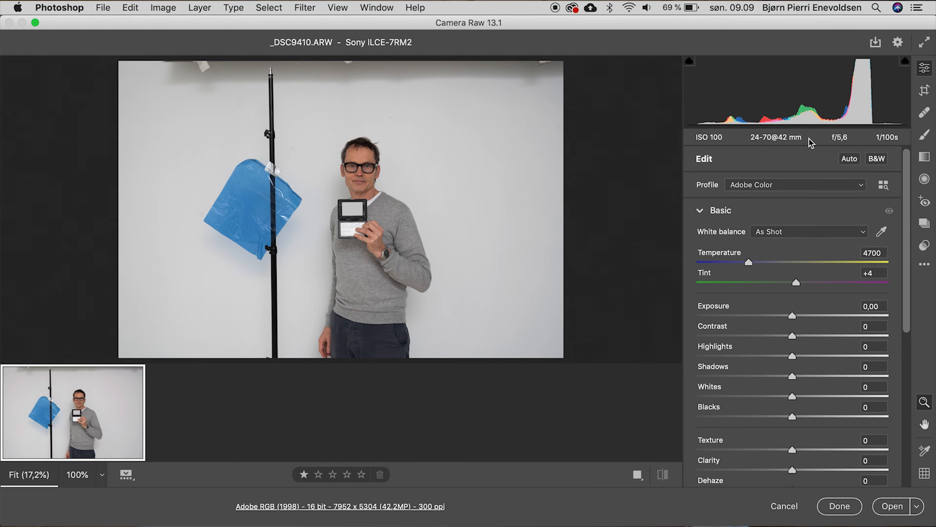
pyautogui.click(882, 232)
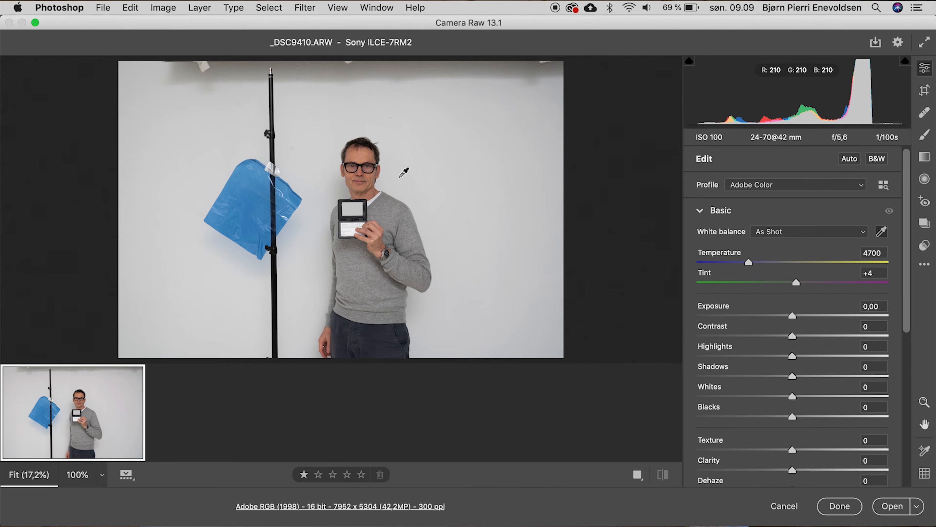
pyautogui.click(251, 225)
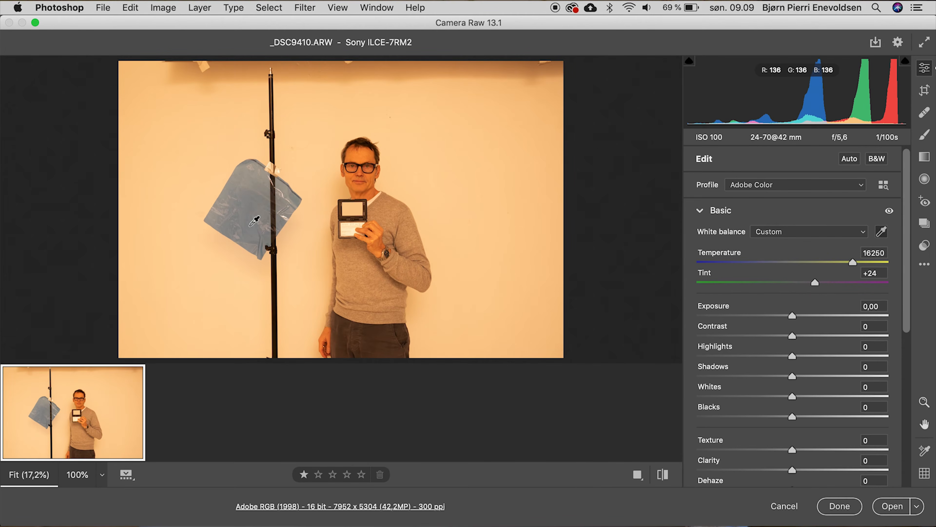
# - Open the color-shifted raw photo in Photoshop and add a new layer named grey
pyautogui.click(893, 506)
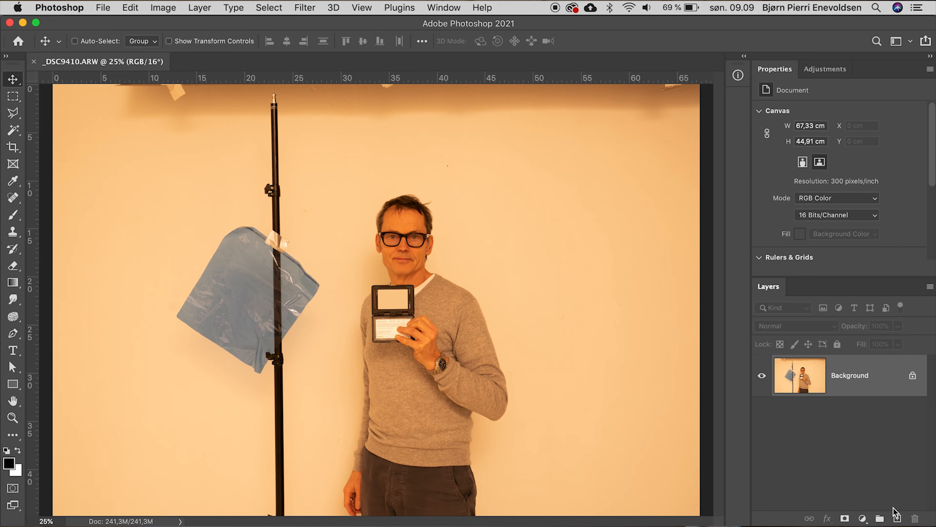
pyautogui.press('super')
pyautogui.press('super+shift+n')
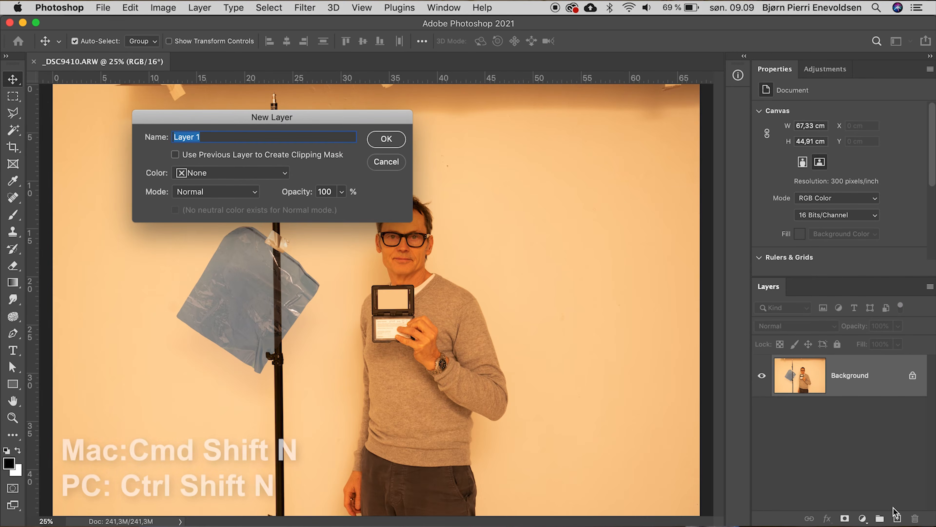
pyautogui.write('grey')
pyautogui.press('Return')
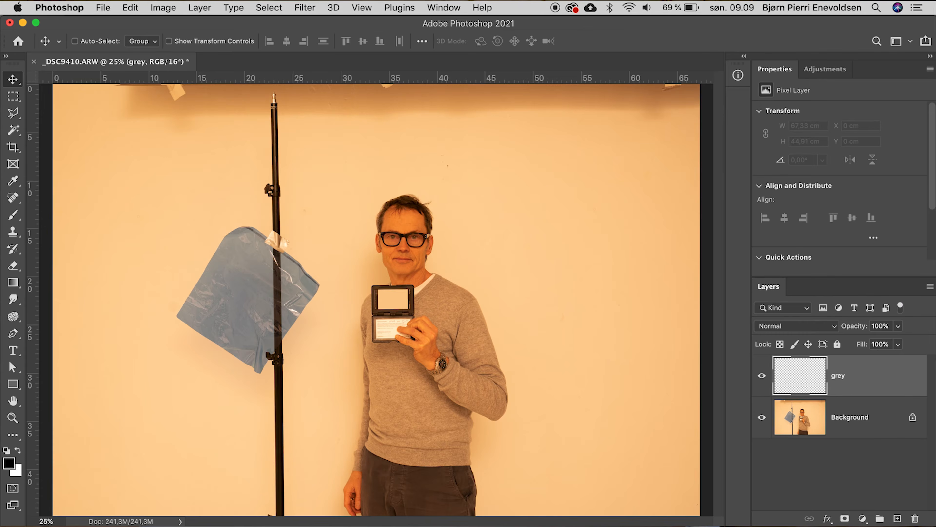
# - Fill the grey layer with 50% Gray and set its blend mode to Difference
pyautogui.hotkey('shift', 'BackSpace')
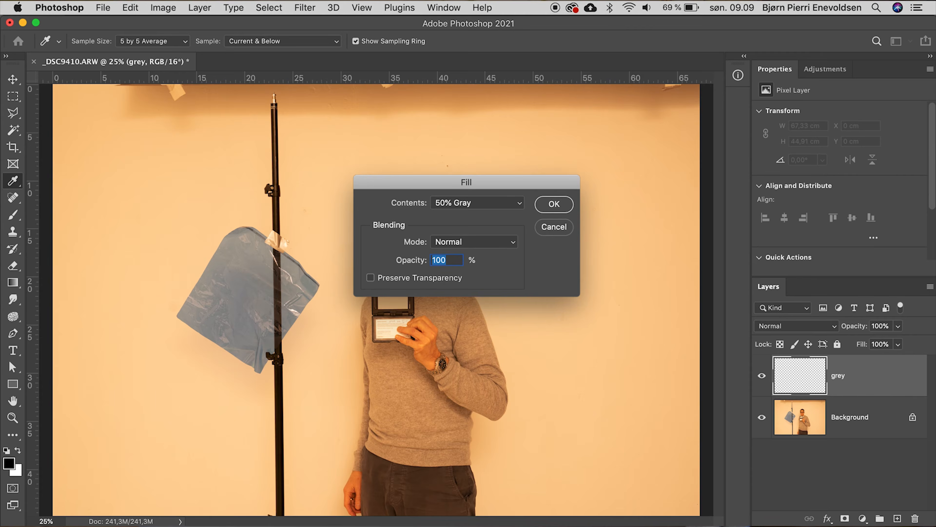
pyautogui.press('Return')
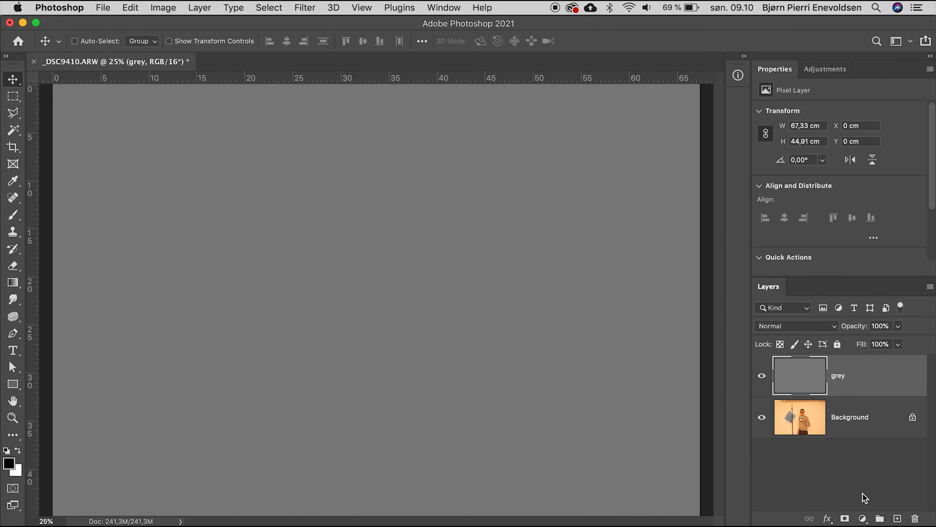
pyautogui.click(774, 326)
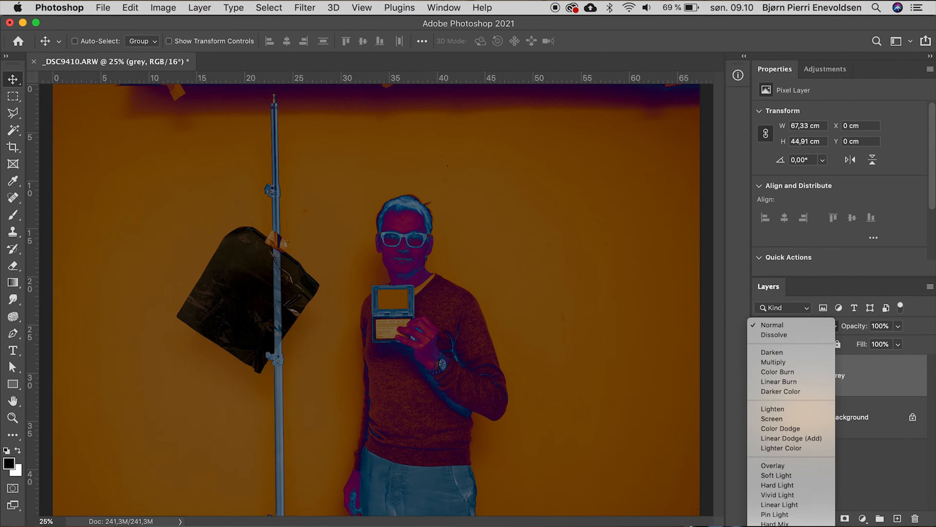
pyautogui.click(774, 520)
# - Add a Threshold adjustment layer above the grey layer and lower its threshold level to 16
pyautogui.click(821, 70)
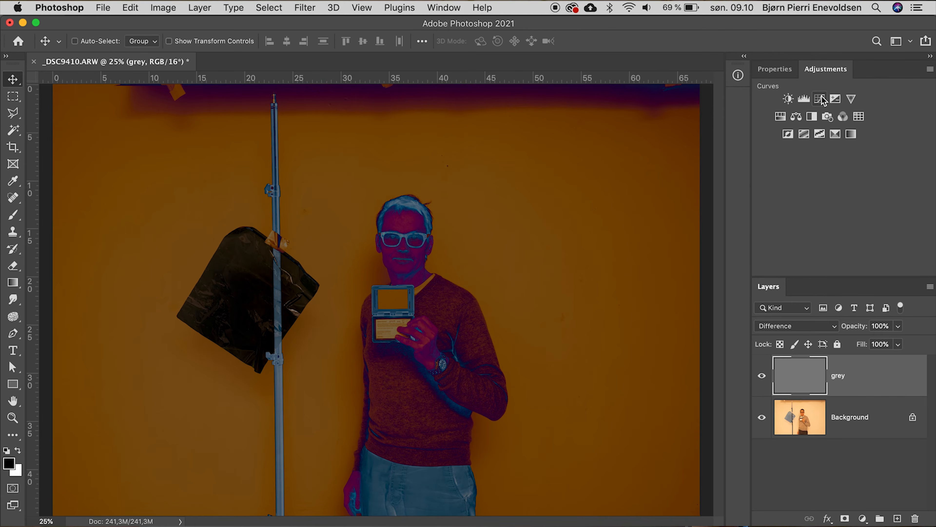
pyautogui.click(820, 134)
pyautogui.moveTo(838, 183)
pyautogui.mouseDown()
pyautogui.moveTo(815, 194)
pyautogui.moveTo(770, 193)
pyautogui.mouseUp()
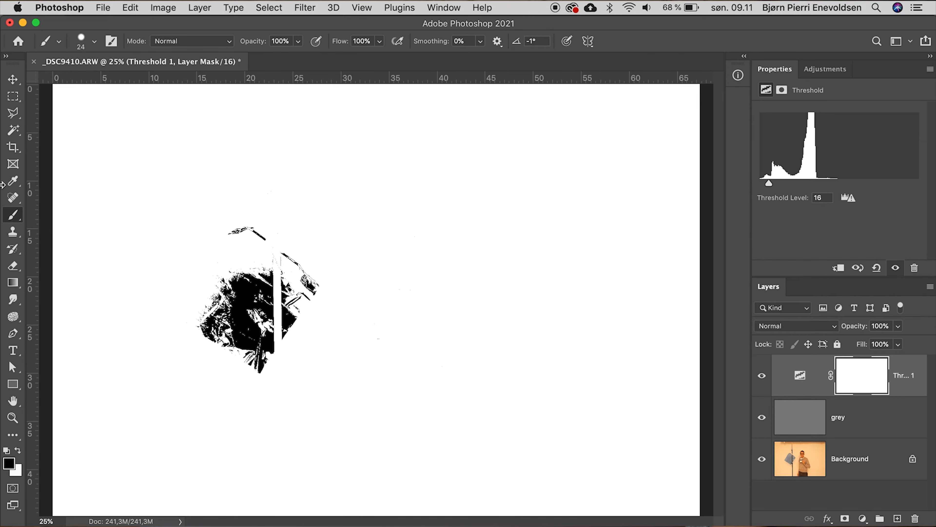
# - Place a color sampler point on the black area of the plastic sheet and collapse the Info readout
pyautogui.click(12, 180)
pyautogui.click(12, 180)
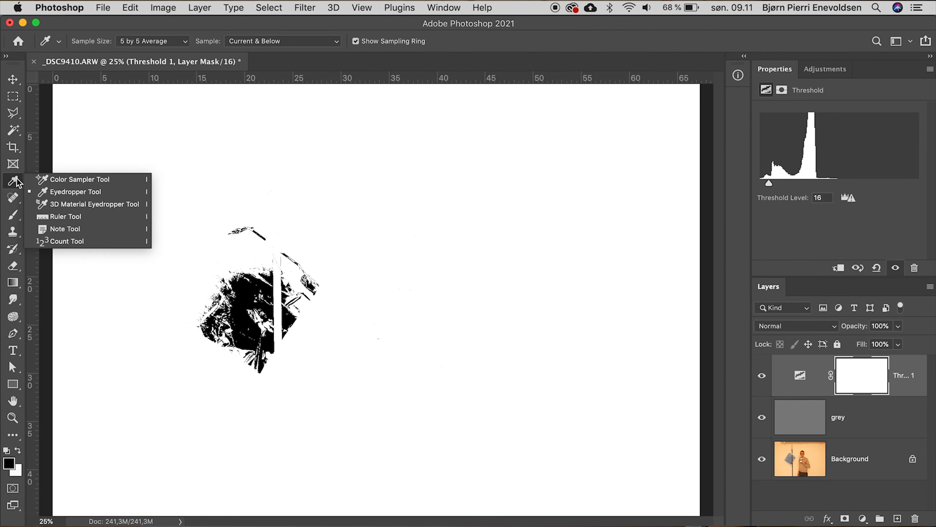
pyautogui.click(78, 178)
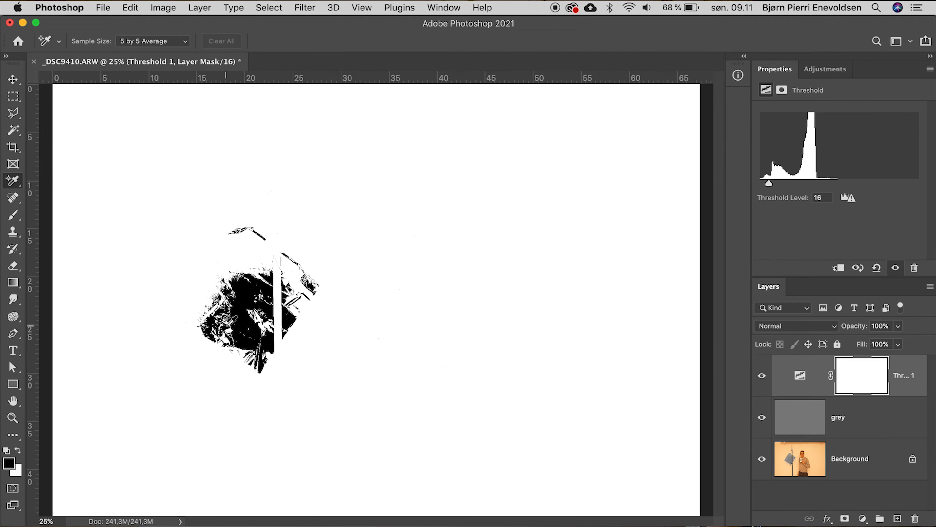
pyautogui.click(247, 342)
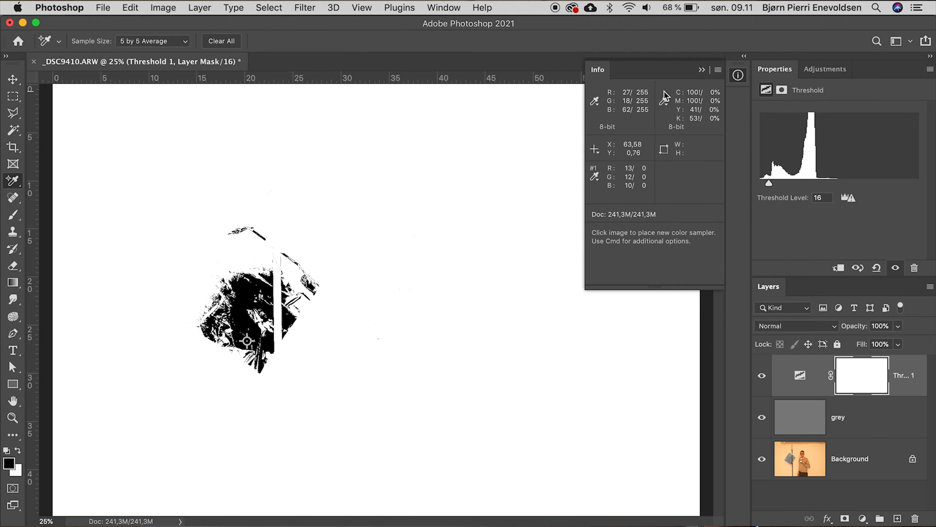
pyautogui.click(702, 70)
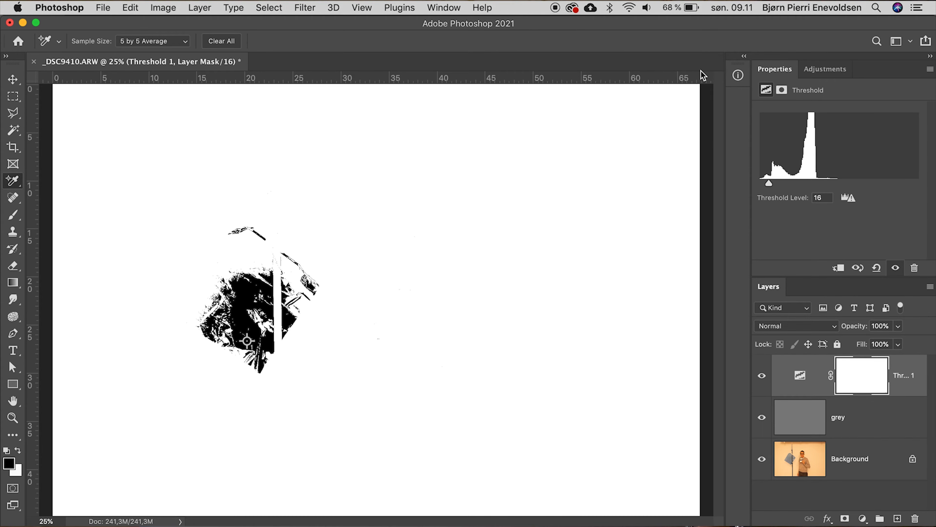
# - Hide the Threshold and grey layers to expose the original photo with its sample point
pyautogui.click(762, 376)
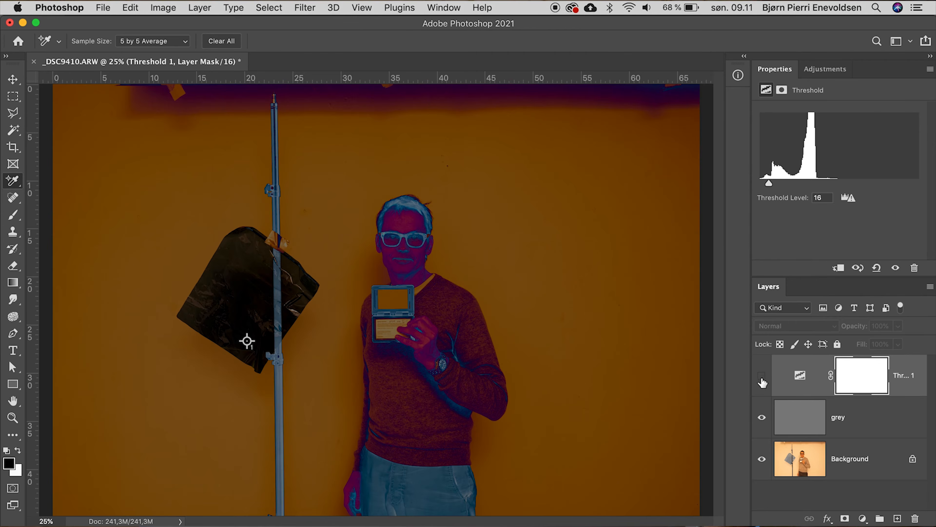
pyautogui.click(762, 420)
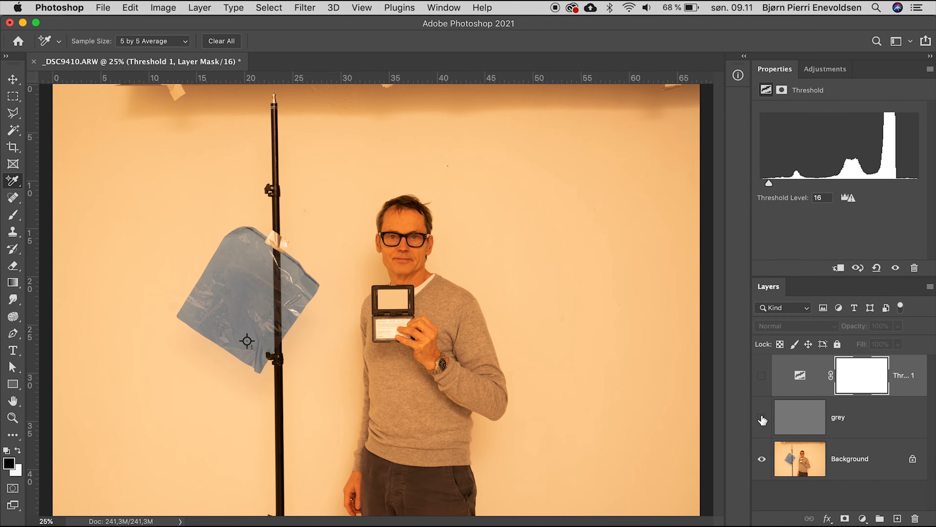
pyautogui.click(761, 419)
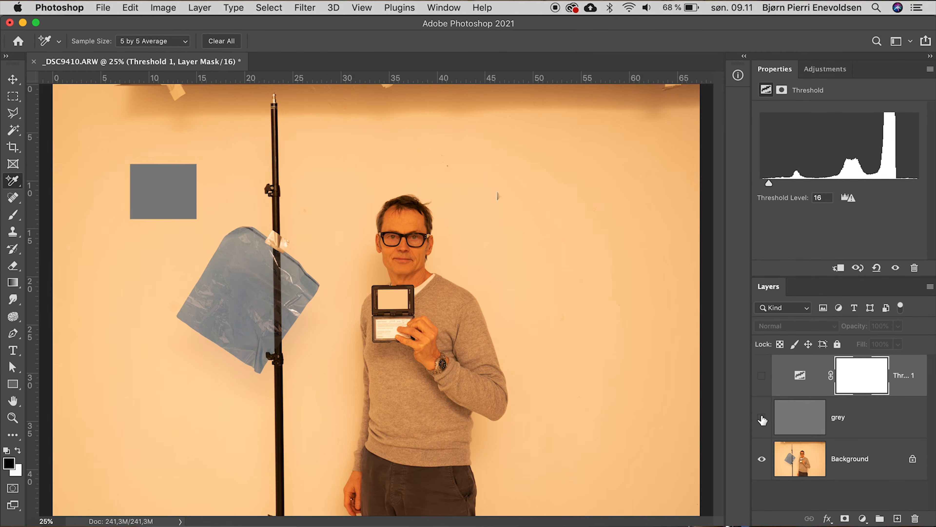
pyautogui.moveTo(168, 189); pyautogui.dragTo(243, 352)
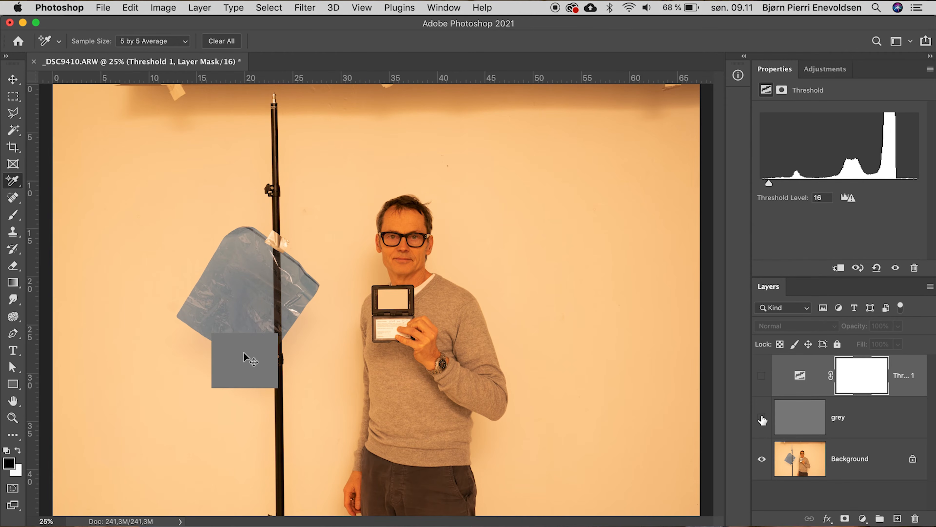
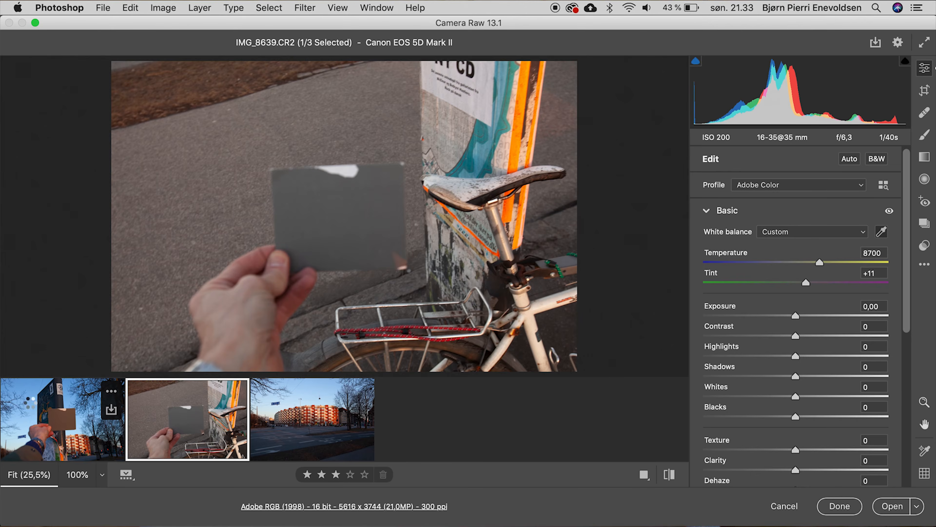
# - Sample the white balance on the gray card in IMG_8638.CR2 with IMG_8640.CR2 also selected, and display IMG_8640.CR2
pyautogui.keyDown('super'); pyautogui.click(272, 409); pyautogui.keyUp('super')
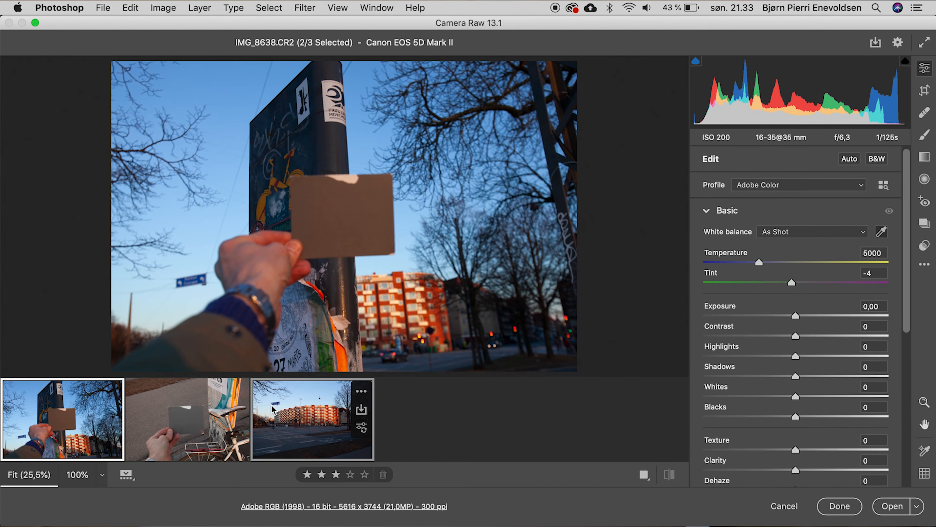
pyautogui.click(882, 232)
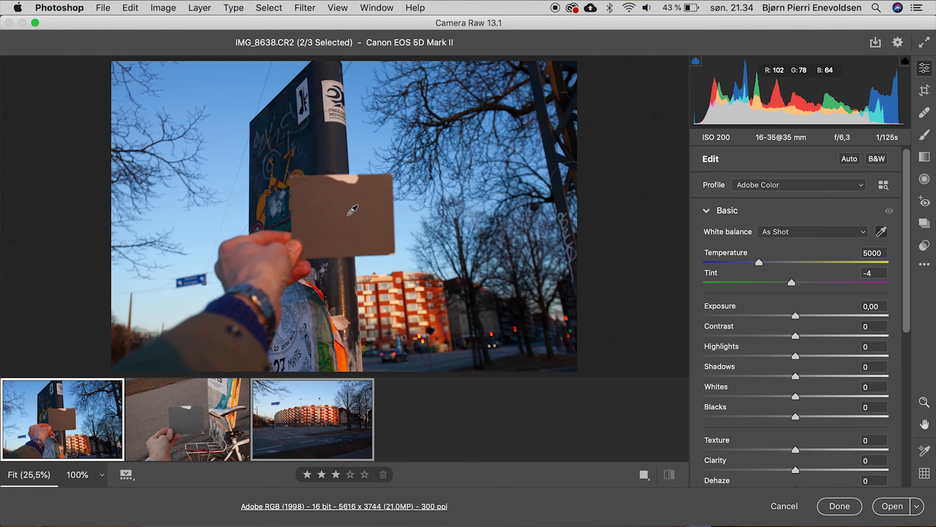
pyautogui.click(352, 210)
pyautogui.click(300, 396)
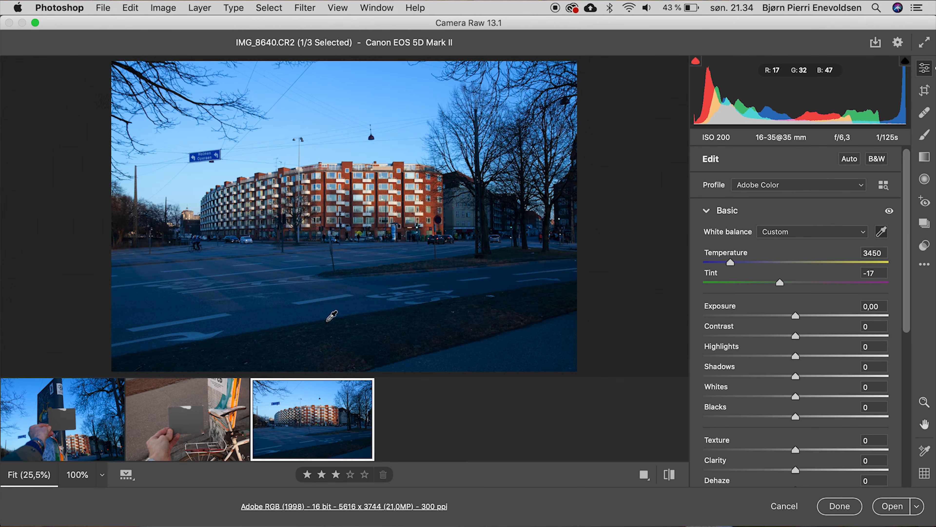
# - Select IMG_8639.CR2 and IMG_8640.CR2 together, sample the white balance on the shaded gray card, and display IMG_8640.CR2
pyautogui.click(186, 415)
pyautogui.keyDown('shift'); pyautogui.click(277, 420); pyautogui.keyUp('shift')
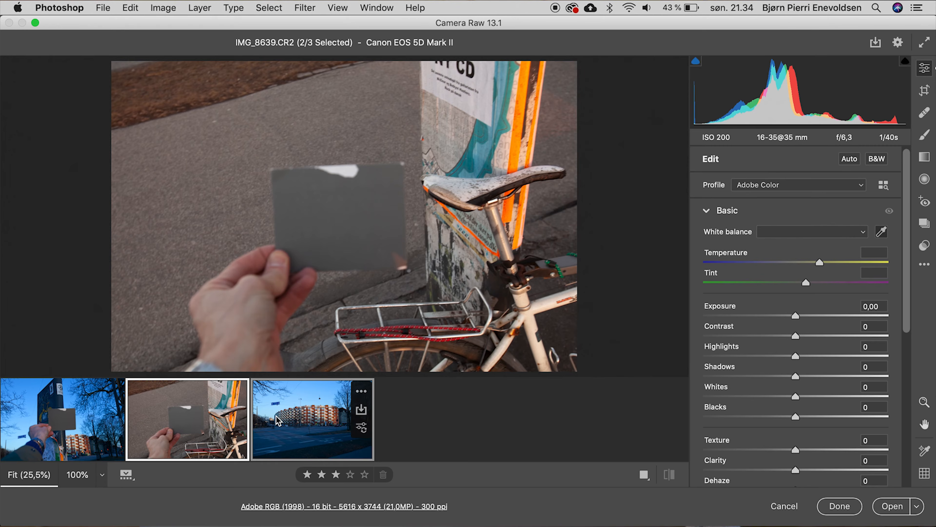
pyautogui.click(350, 222)
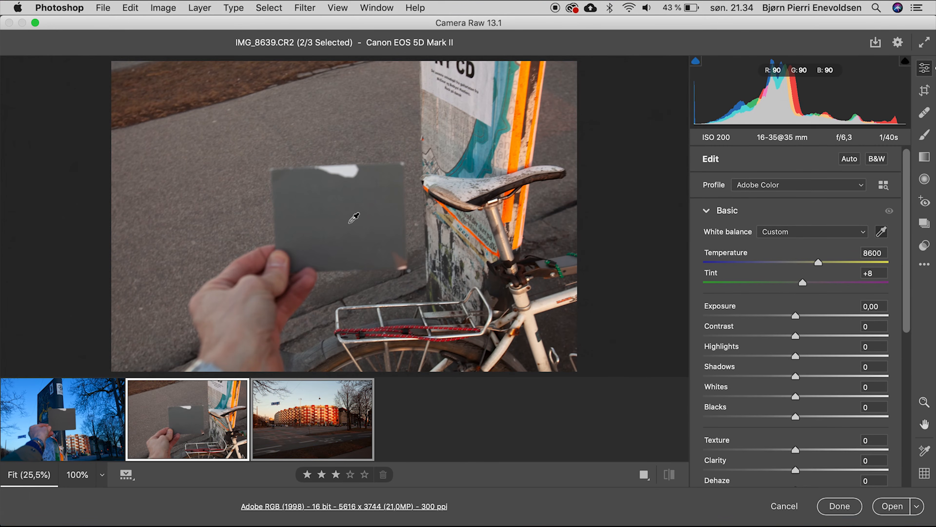
pyautogui.click(299, 397)
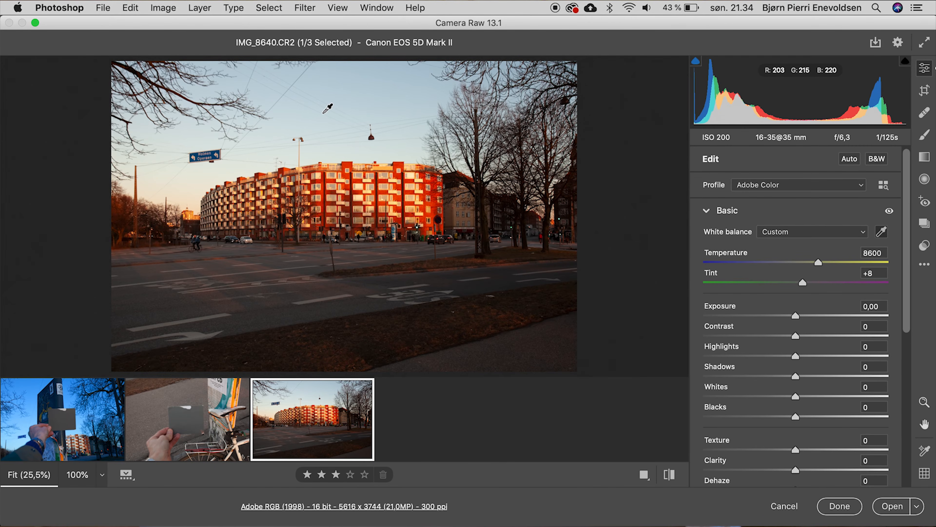
# - Set the white balance of IMG_8640.CR2 to As Shot
pyautogui.click(798, 234)
pyautogui.click(782, 148)
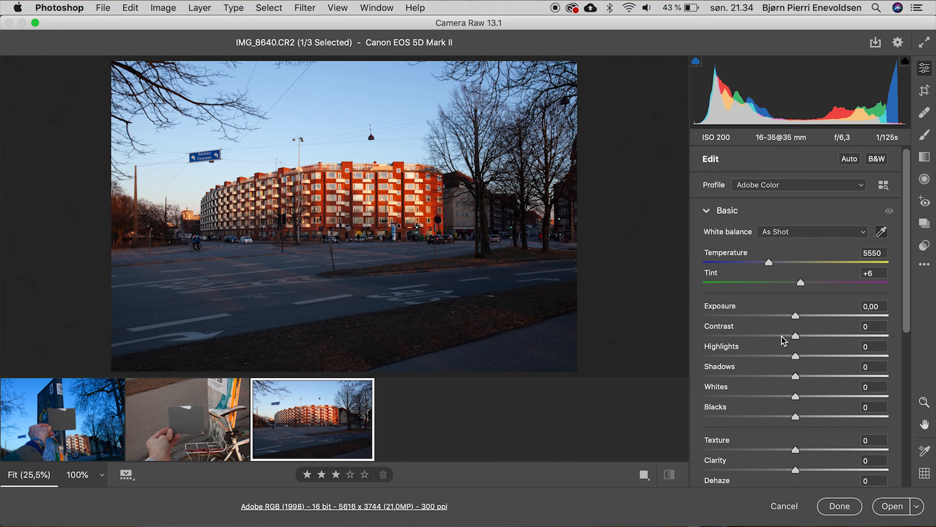
pyautogui.moveTo(796, 376); pyautogui.dragTo(778, 357)
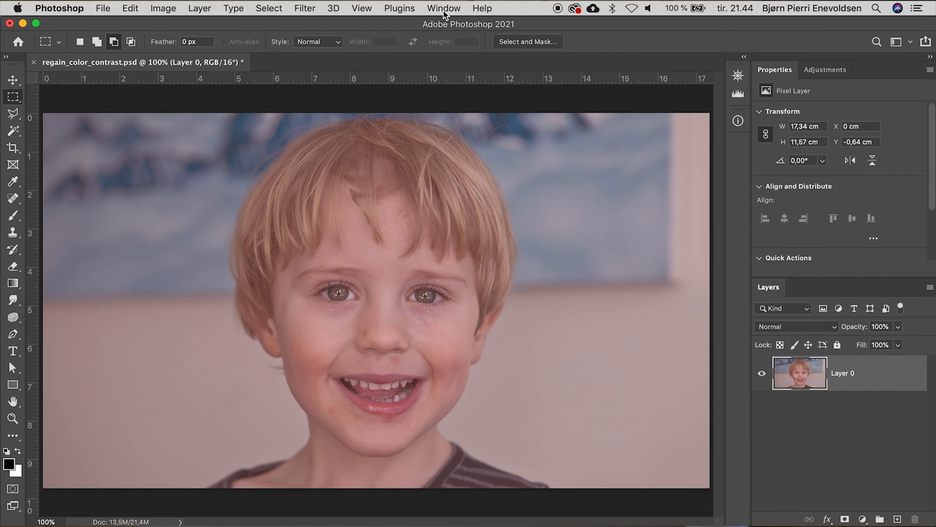
# - Show the Histogram for the boy's portrait with the Colors channel in All Channels View
pyautogui.click(444, 9)
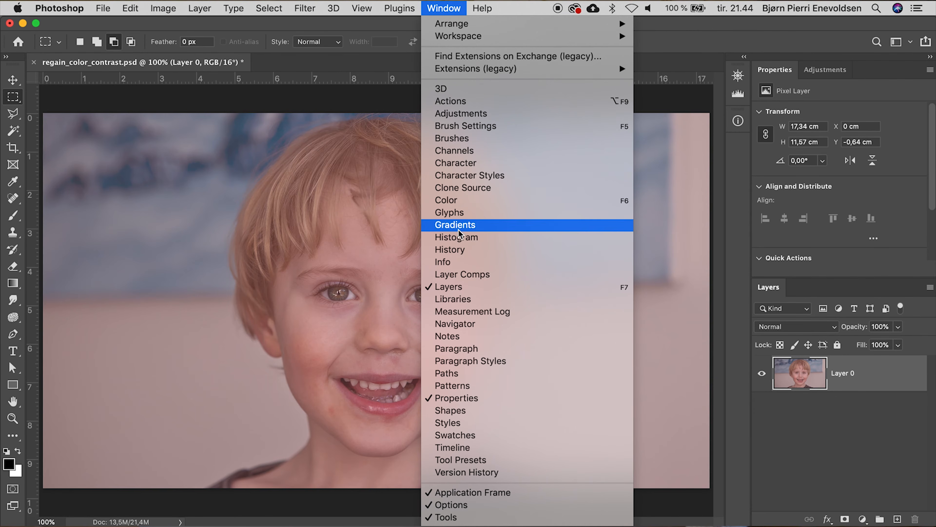
pyautogui.click(458, 237)
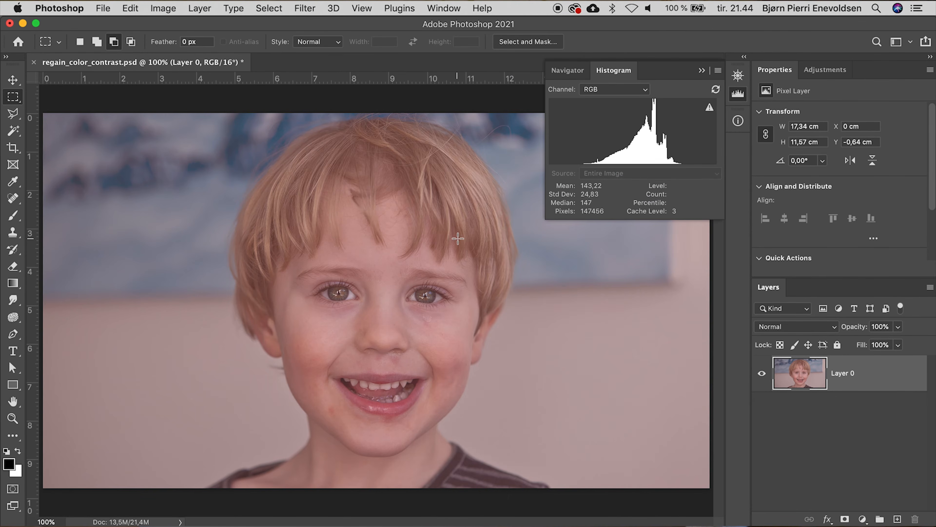
pyautogui.click(598, 92)
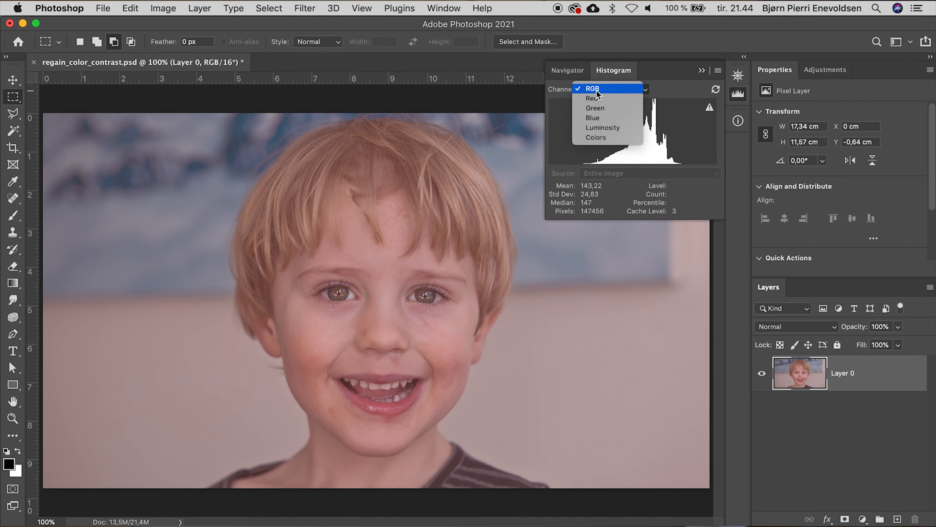
pyautogui.click(597, 138)
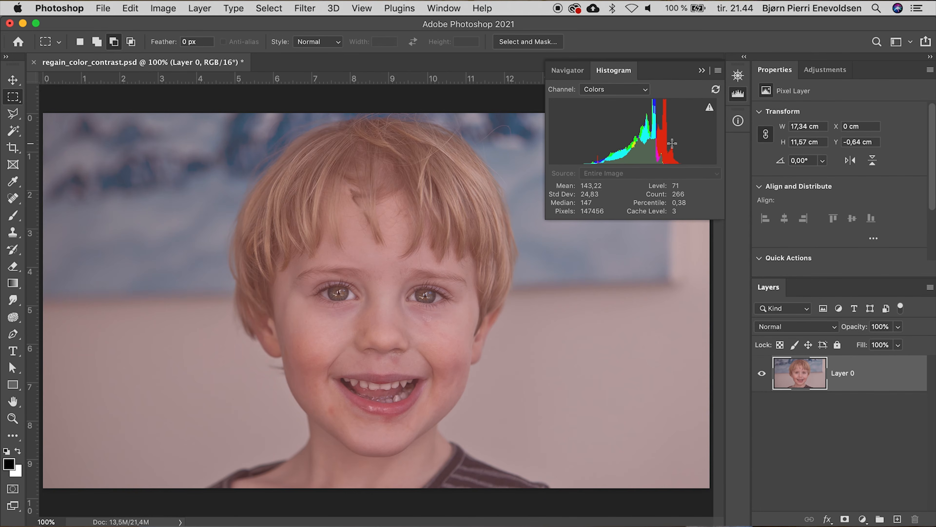
pyautogui.click(718, 71)
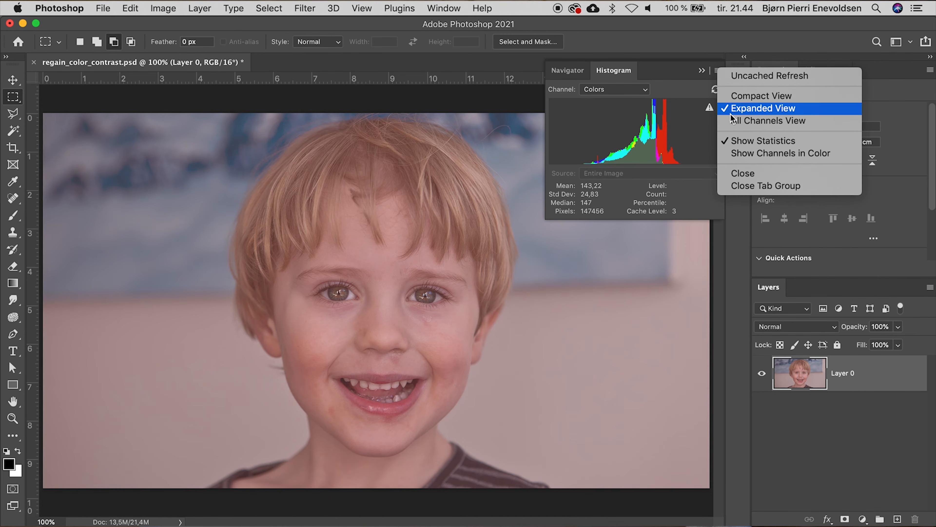
pyautogui.click(733, 121)
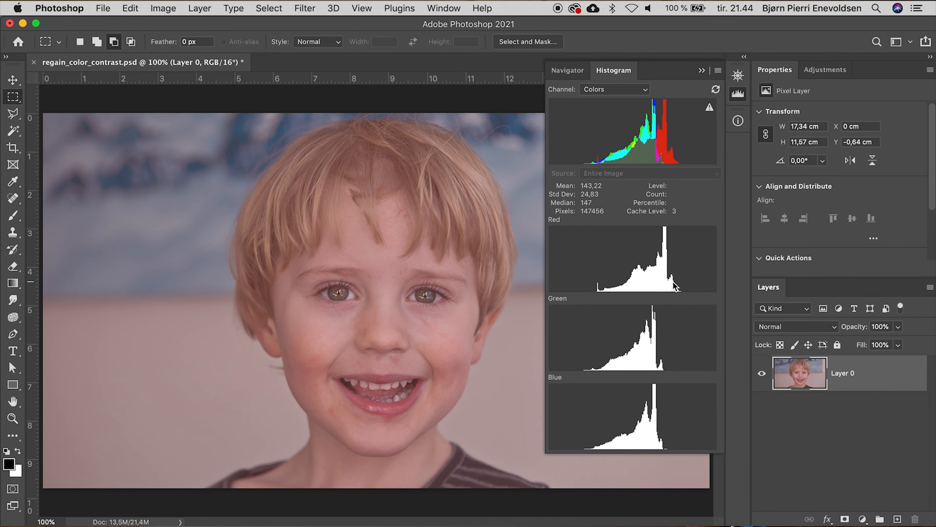
# - Add a Levels adjustment layer and set the Red channel's black input to 70 and white input to 203
pyautogui.click(814, 70)
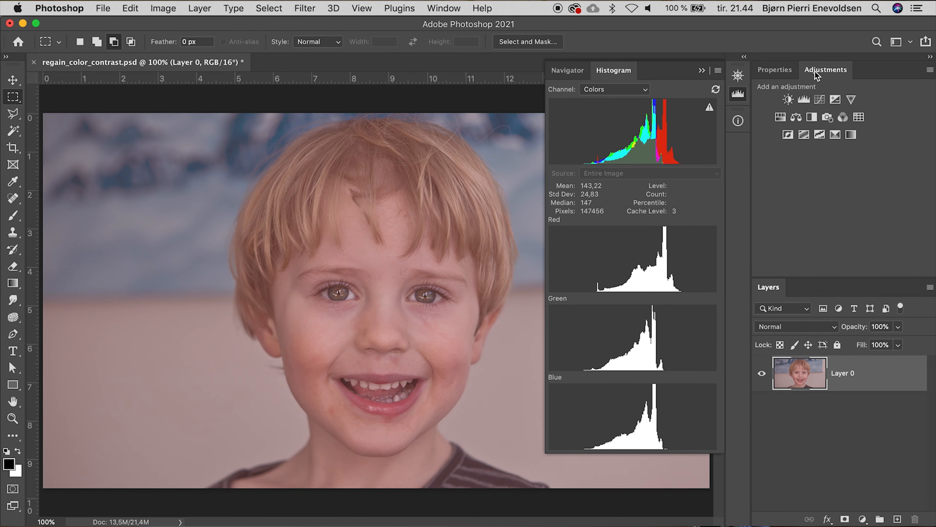
pyautogui.click(804, 99)
pyautogui.click(809, 137)
pyautogui.click(809, 145)
pyautogui.moveTo(779, 208); pyautogui.dragTo(817, 208)
pyautogui.moveTo(919, 207); pyautogui.dragTo(892, 209)
# - Set the Blue channel's black input level to 53 and white input level to 196
pyautogui.click(829, 137)
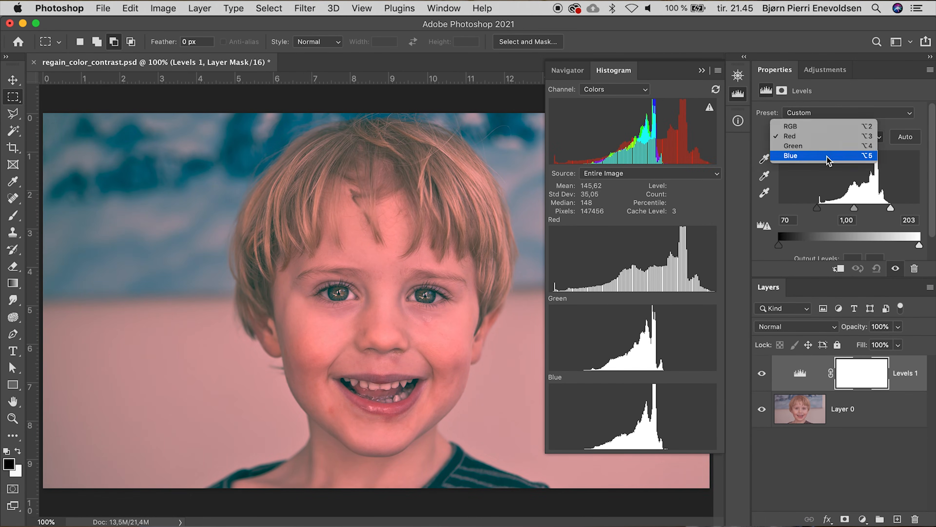
pyautogui.click(821, 153)
pyautogui.moveTo(779, 208); pyautogui.dragTo(808, 208)
pyautogui.moveTo(919, 208); pyautogui.dragTo(888, 208)
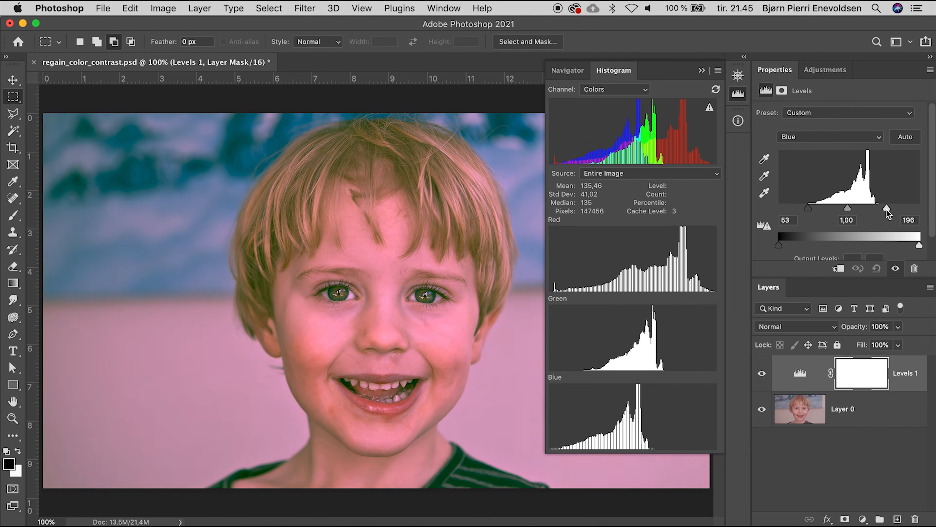
# - Set the Green channel's black input level to about 48 and pull the white input in to the histogram's right edge
pyautogui.click(829, 138)
pyautogui.click(822, 130)
pyautogui.moveTo(781, 208); pyautogui.dragTo(807, 208)
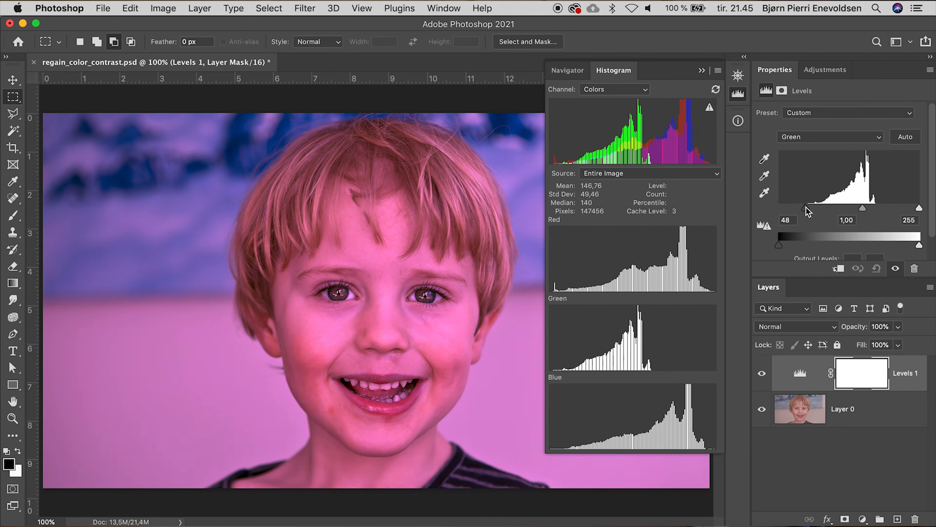
pyautogui.moveTo(919, 208); pyautogui.dragTo(878, 208)
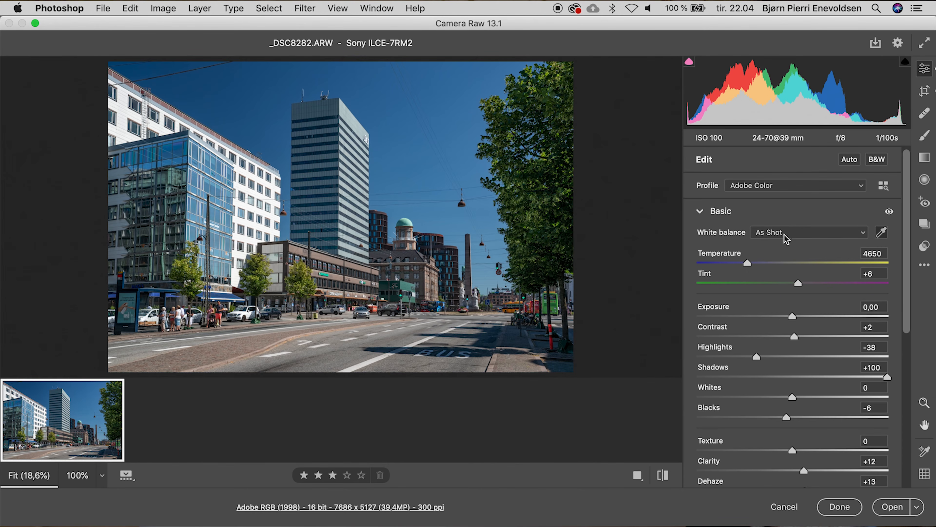
# - Fine-tune the white balance of _DSC8282.ARW by raising the temperature slightly and shifting the tint toward green
pyautogui.moveTo(747, 262)
pyautogui.mouseDown()
pyautogui.moveTo(711, 264)
pyautogui.moveTo(858, 262)
pyautogui.moveTo(749, 265)
pyautogui.mouseUp()
pyautogui.moveTo(799, 283)
pyautogui.mouseDown()
pyautogui.moveTo(731, 282)
pyautogui.moveTo(865, 277)
pyautogui.moveTo(729, 282)
pyautogui.moveTo(787, 281)
pyautogui.mouseUp()
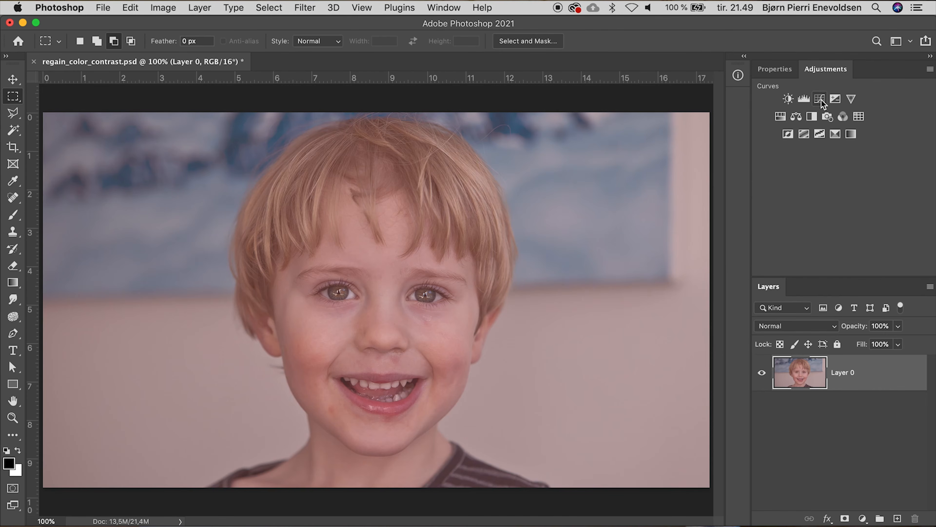
# - Add a Curves adjustment layer above Layer 0, float its properties over the image and apply the automatic correction
pyautogui.click(821, 99)
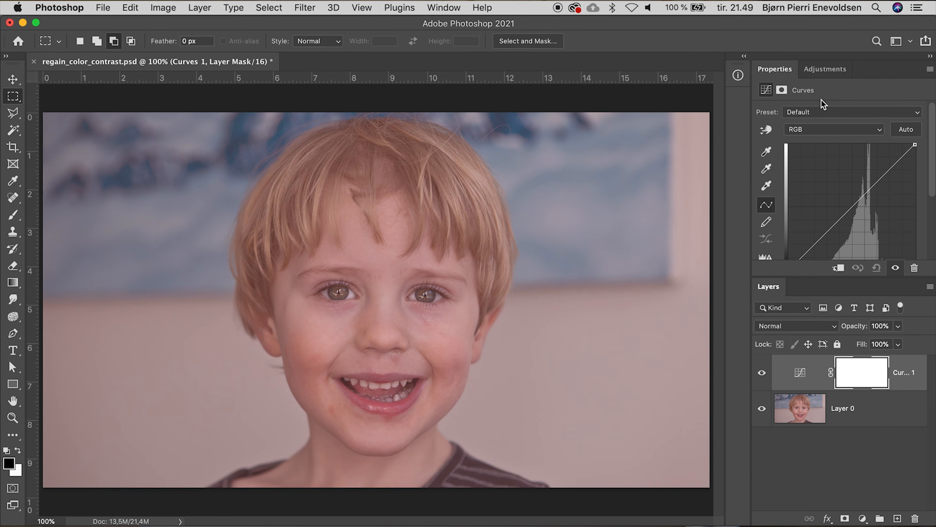
pyautogui.moveTo(777, 70); pyautogui.dragTo(551, 133)
pyautogui.click(678, 193)
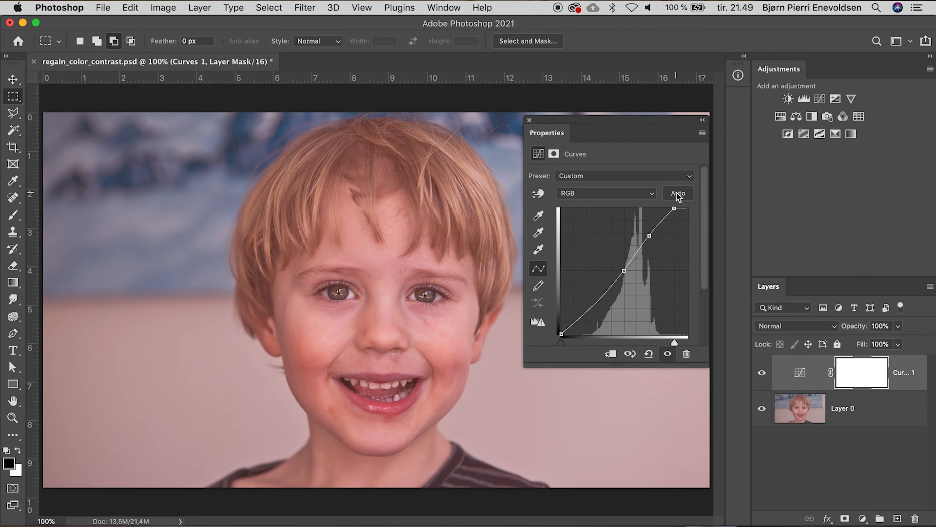
# - Set the Curves auto color correction algorithm to Find Dark & Light Colors after trying Enhance Per Channel Contrast, and collapse the curve properties
pyautogui.click(702, 134)
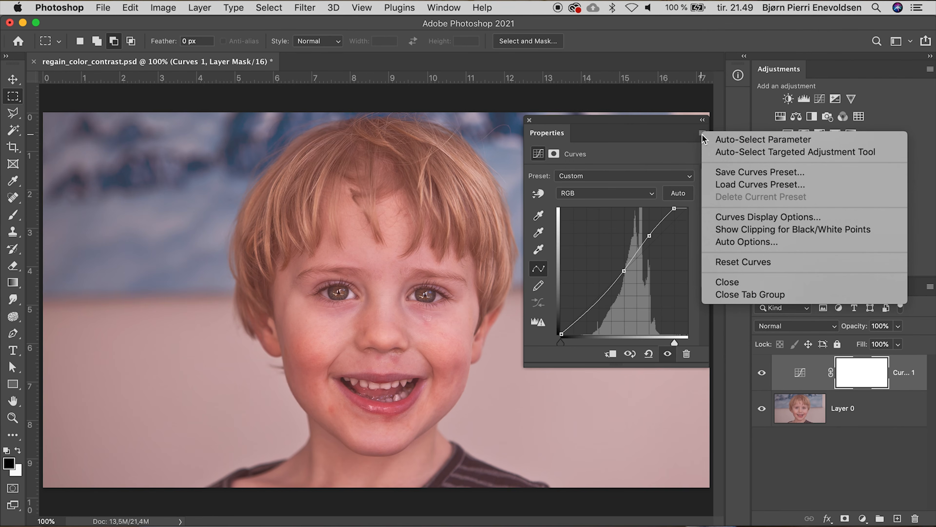
pyautogui.click(743, 242)
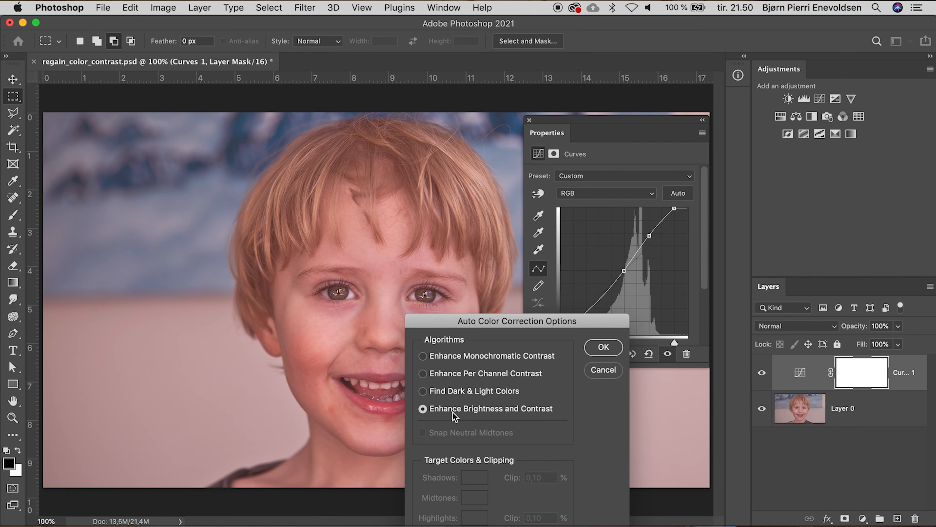
pyautogui.click(423, 373)
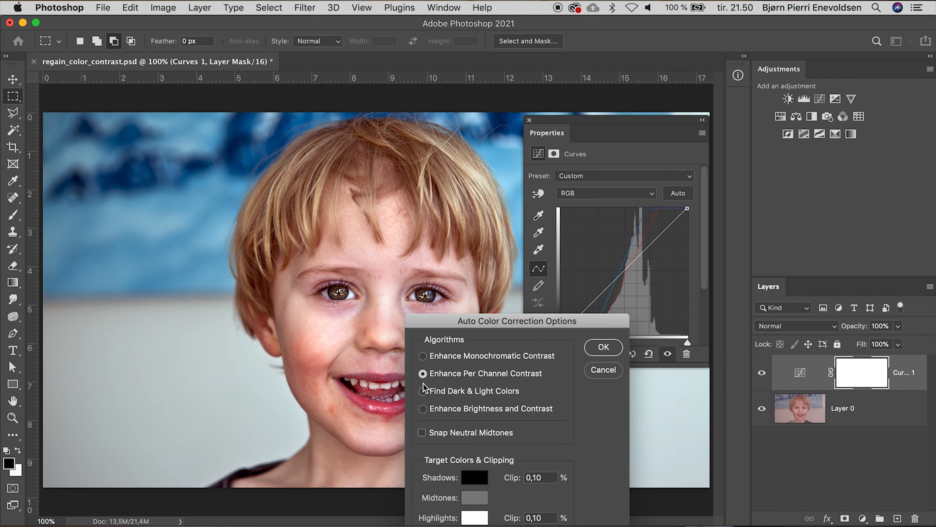
pyautogui.click(424, 392)
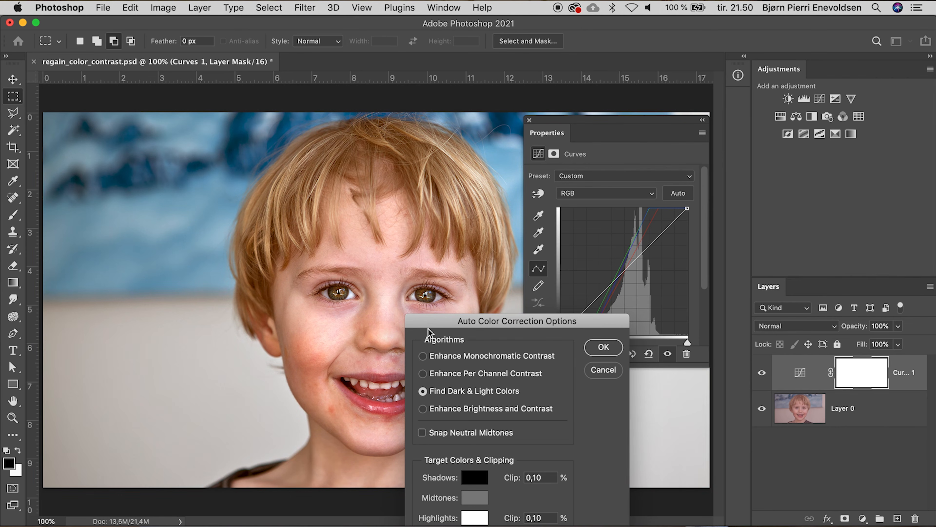
pyautogui.moveTo(429, 324); pyautogui.dragTo(45, 297)
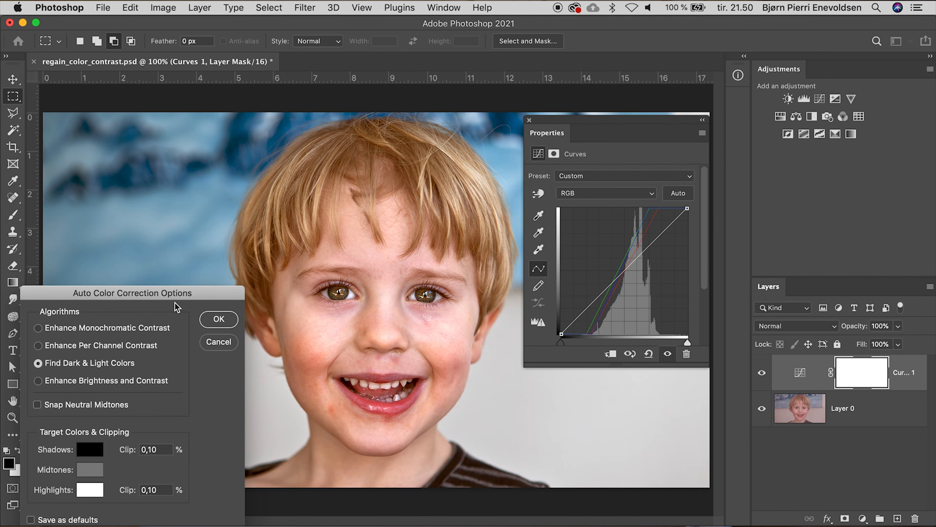
pyautogui.click(215, 321)
pyautogui.click(703, 120)
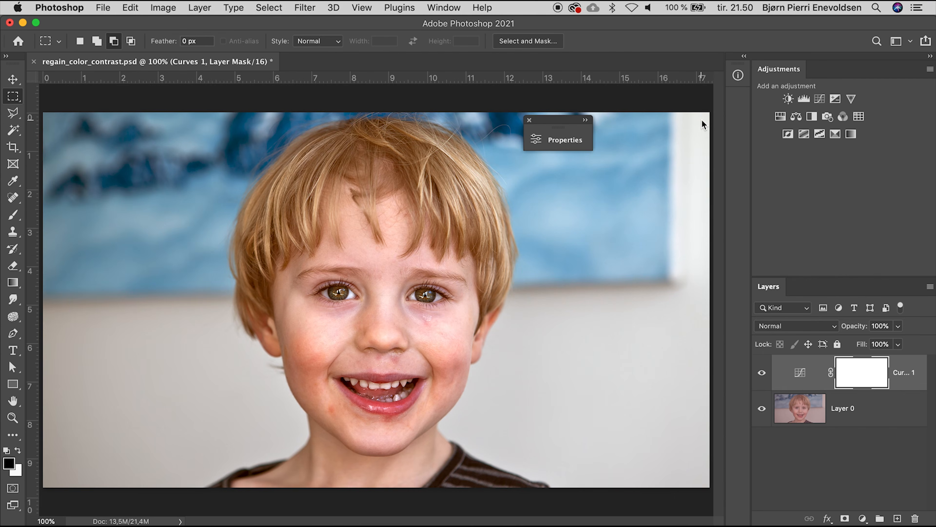